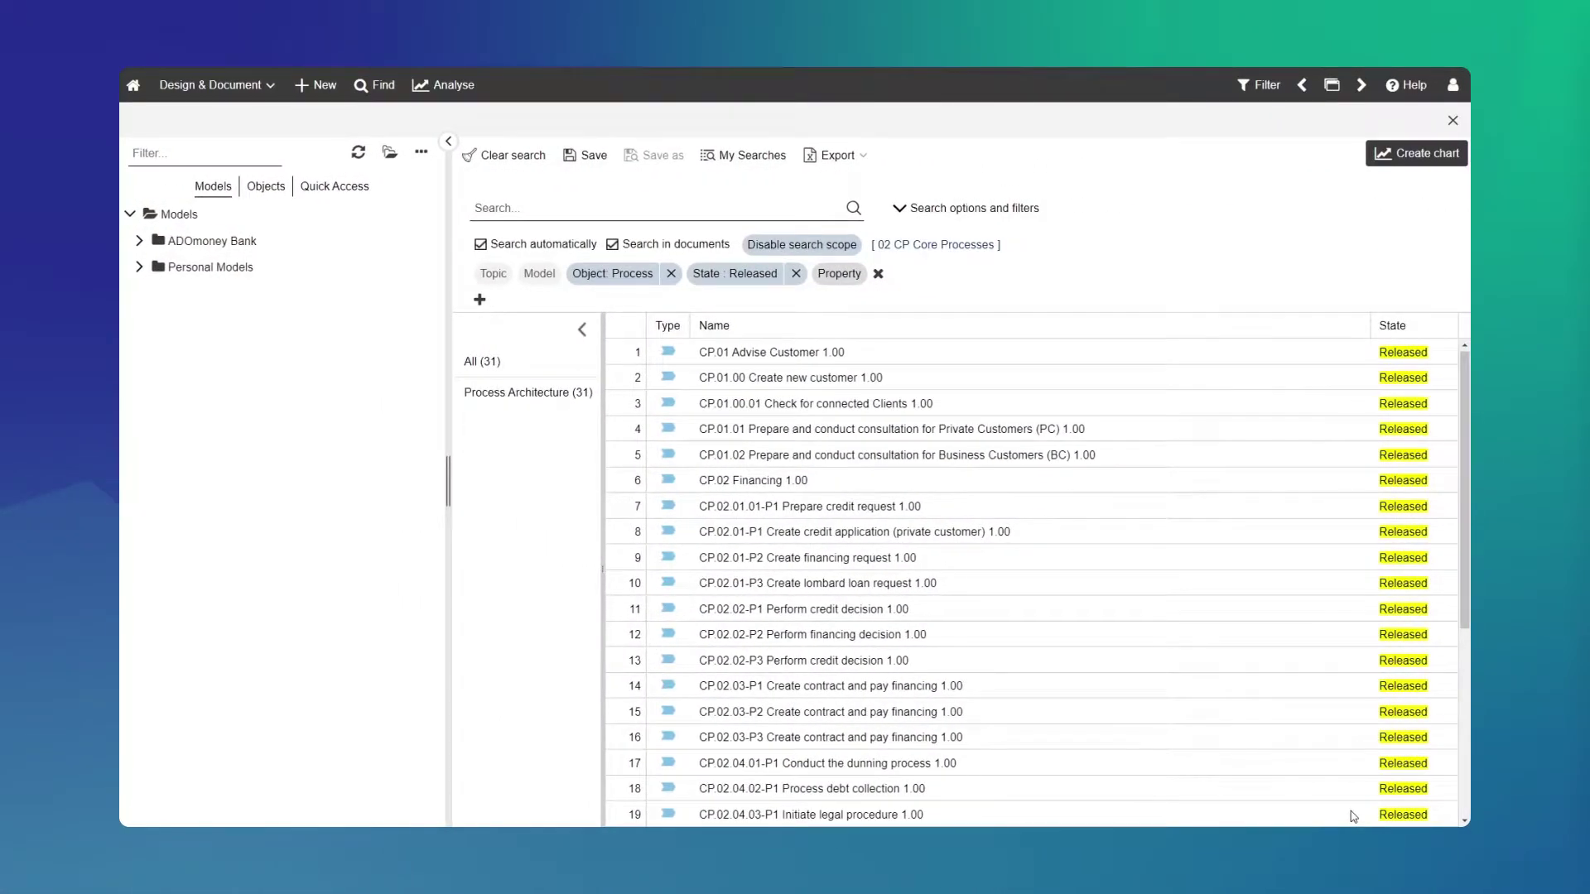
- Create an analysis from manual selection and drag the core processes into its dataset
{"action": "left_click", "coordinate": [1411, 172]}
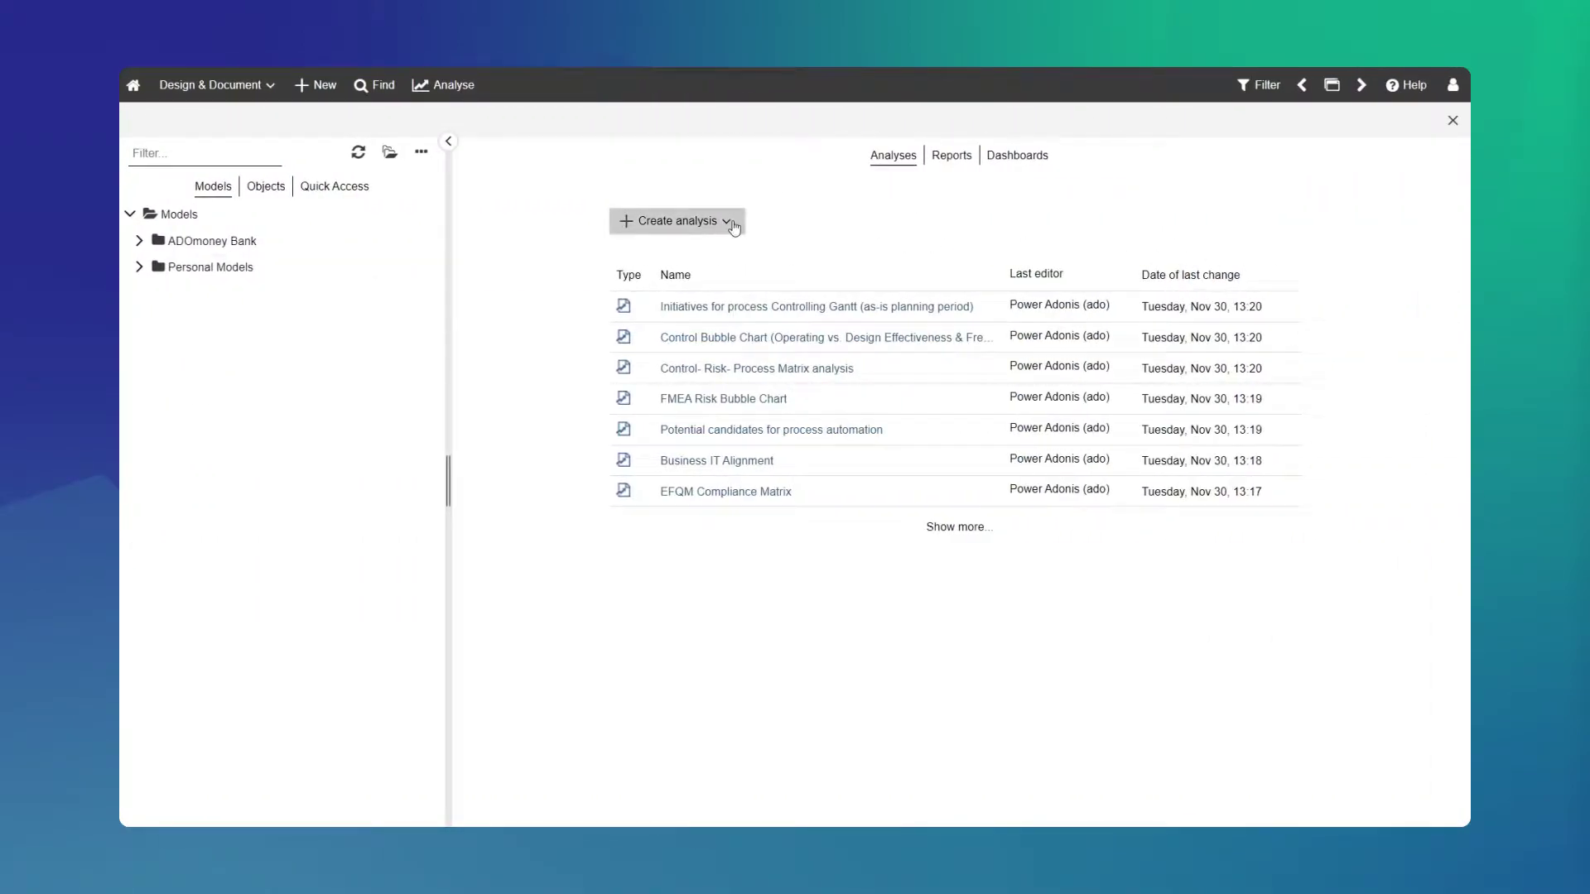
{"action": "left_click", "coordinate": [734, 227]}
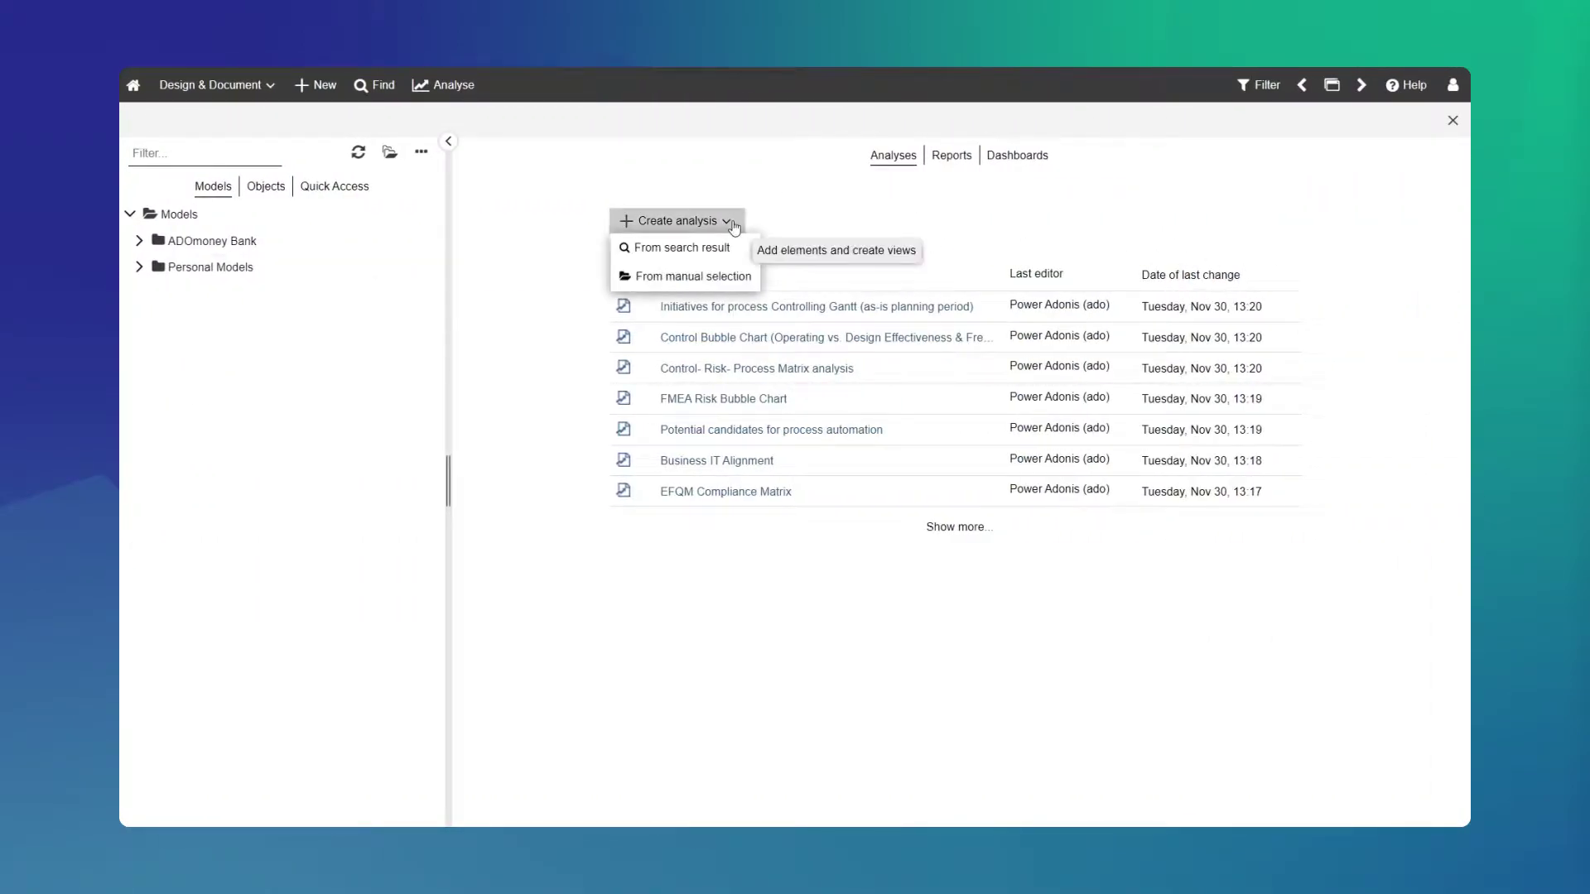
{"action": "left_click", "coordinate": [693, 276]}
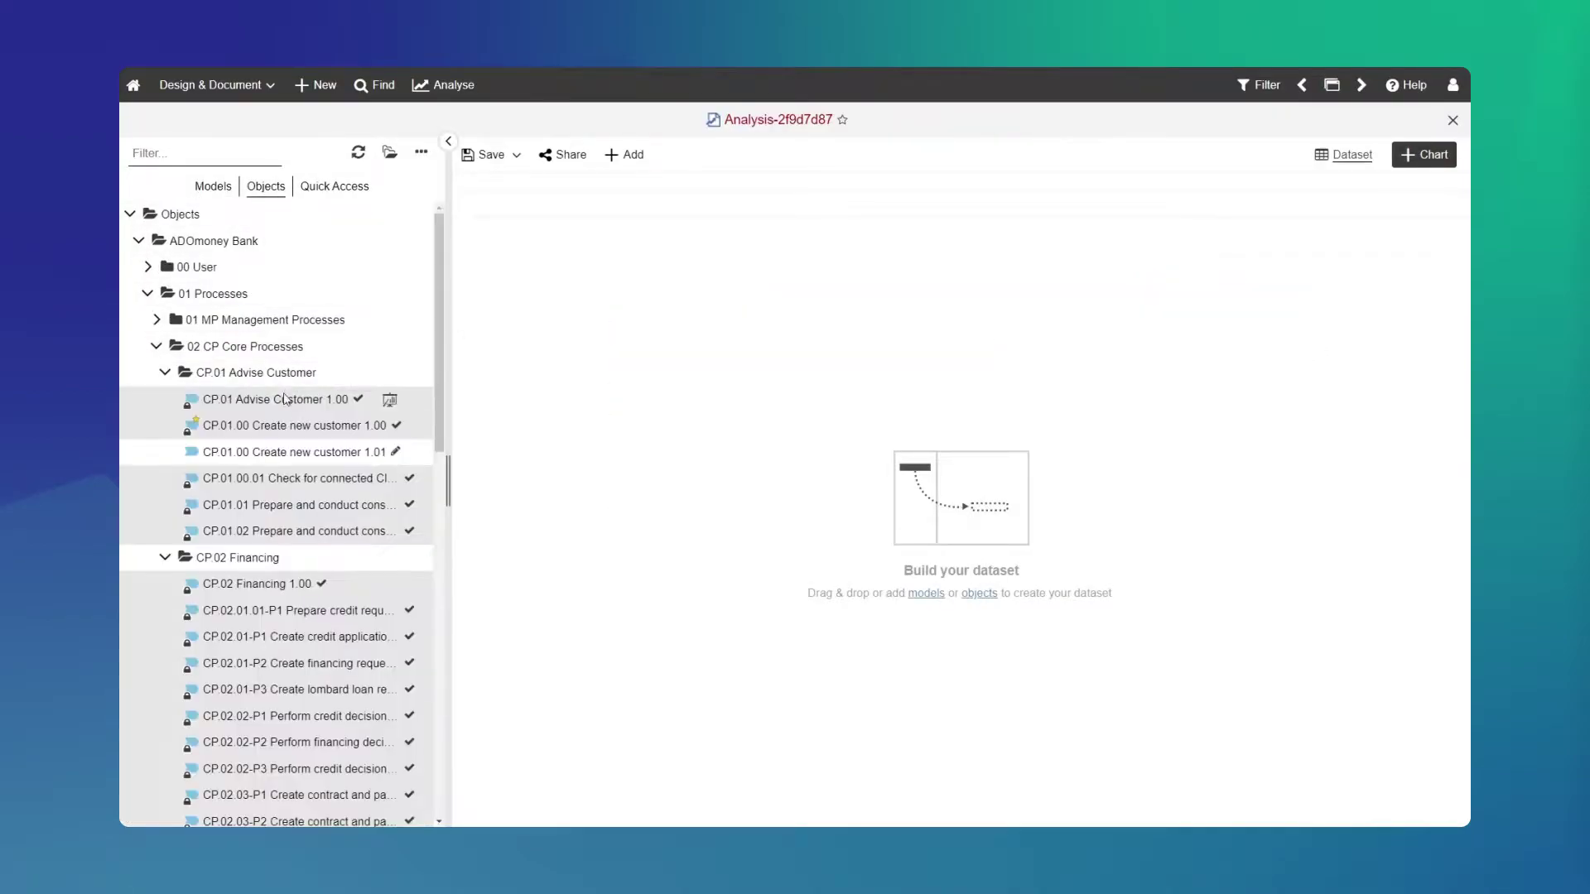
{"action": "left_click_drag", "start_coordinate": [390, 399], "coordinate": [585, 407]}
- Title the analysis 'Released Bank Core Processes' and delete the CP.02 Financing 1.00 row
{"action": "left_click", "coordinate": [792, 120]}
{"action": "type", "text": "Released"}
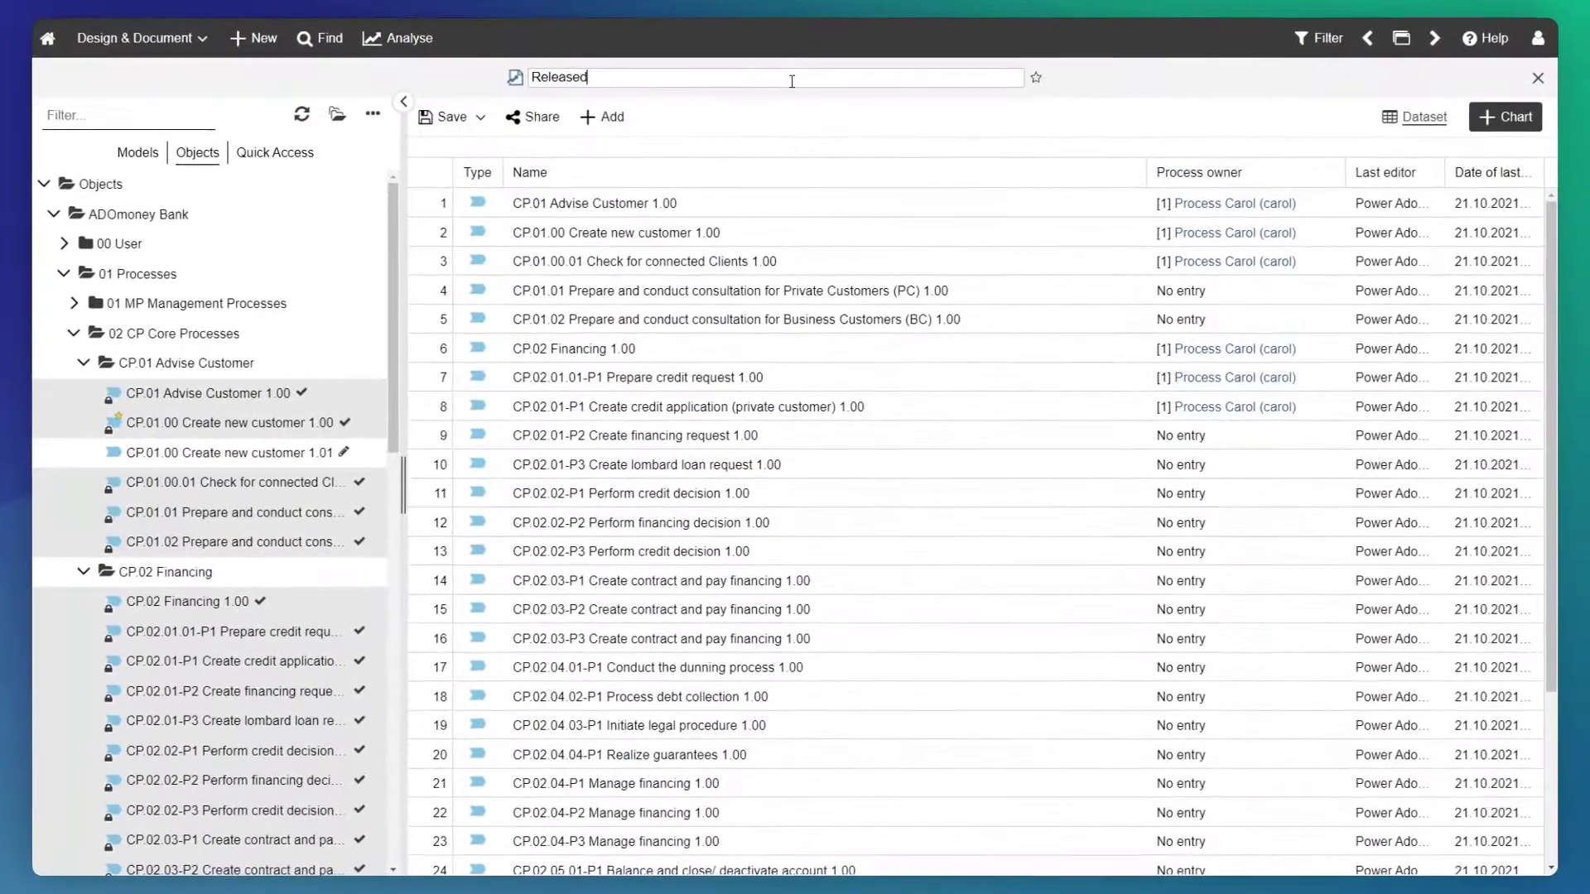
{"action": "type", "text": " Bank Core Processes"}
{"action": "key", "text": "Return"}
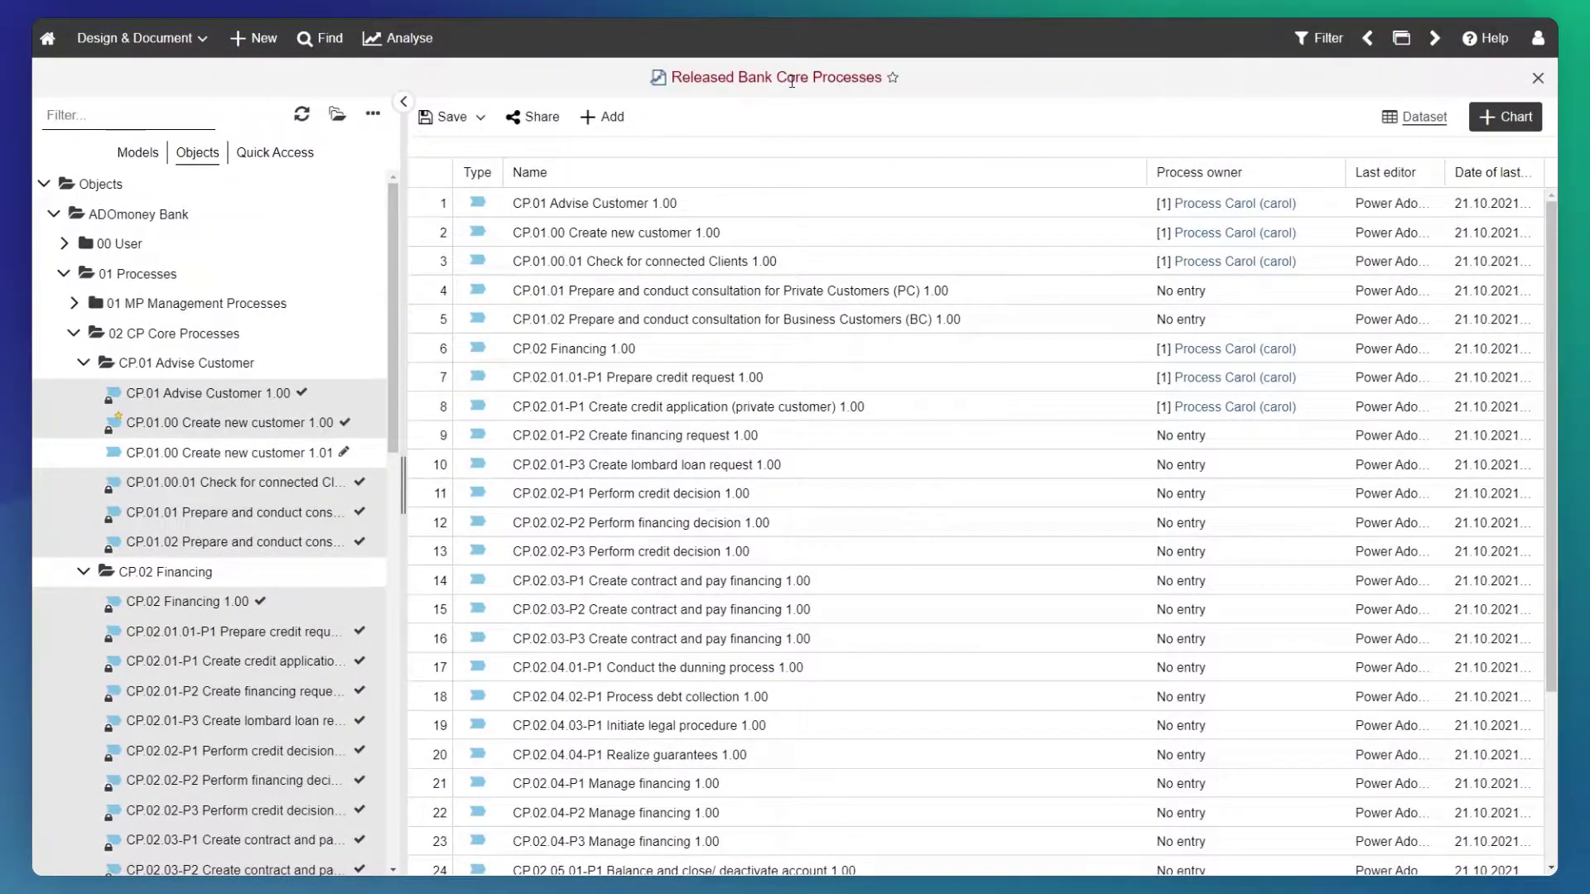
{"action": "left_click", "coordinate": [403, 101]}
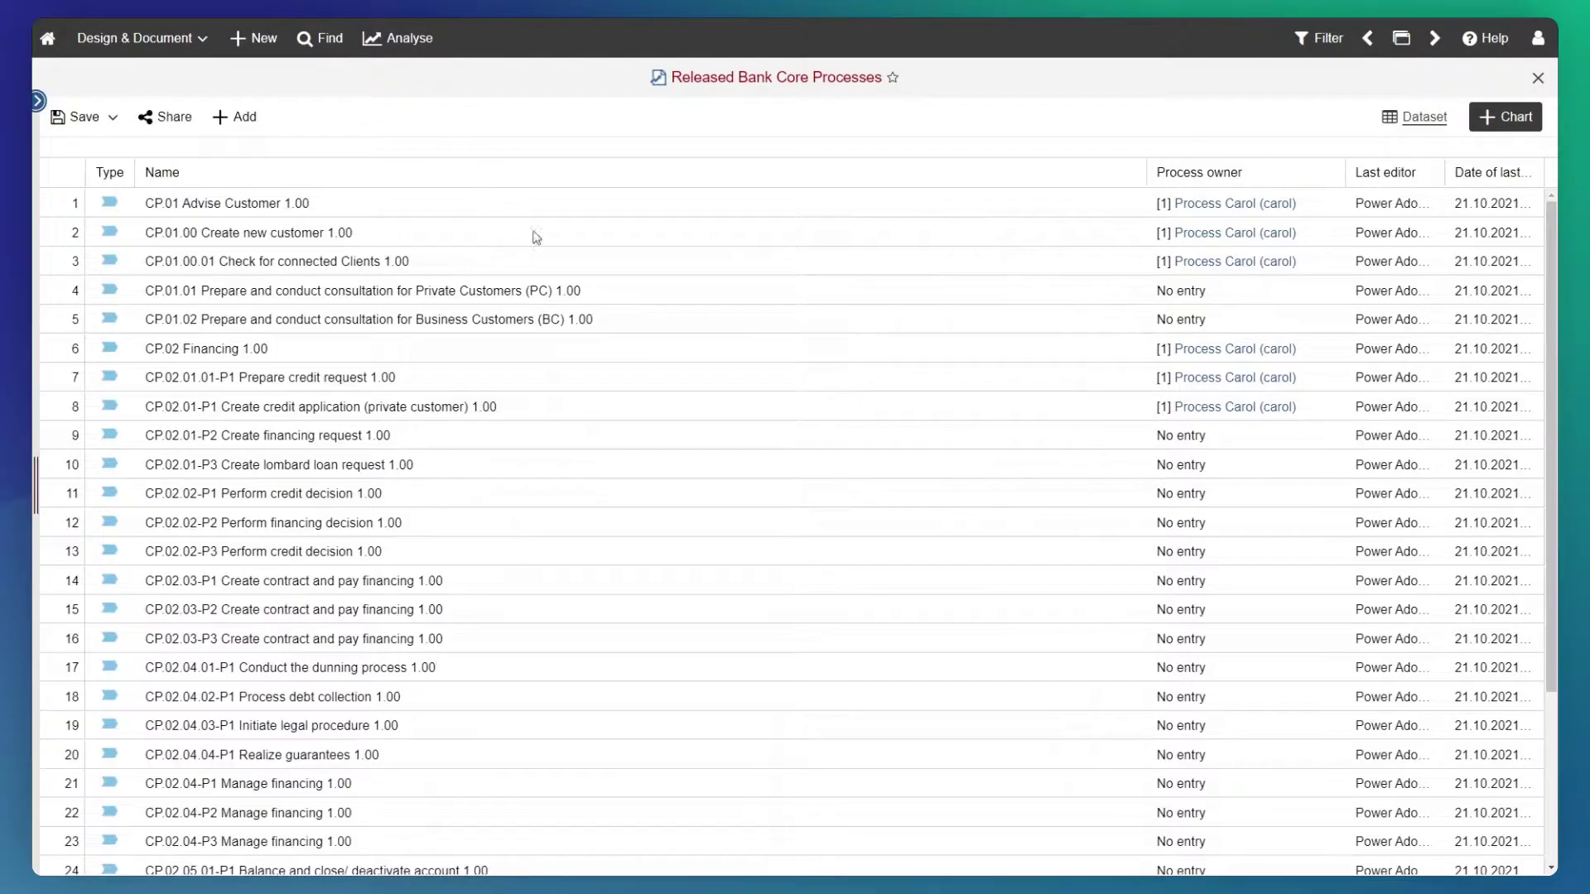
{"action": "left_click", "coordinate": [655, 358]}
{"action": "key", "text": "Delete"}
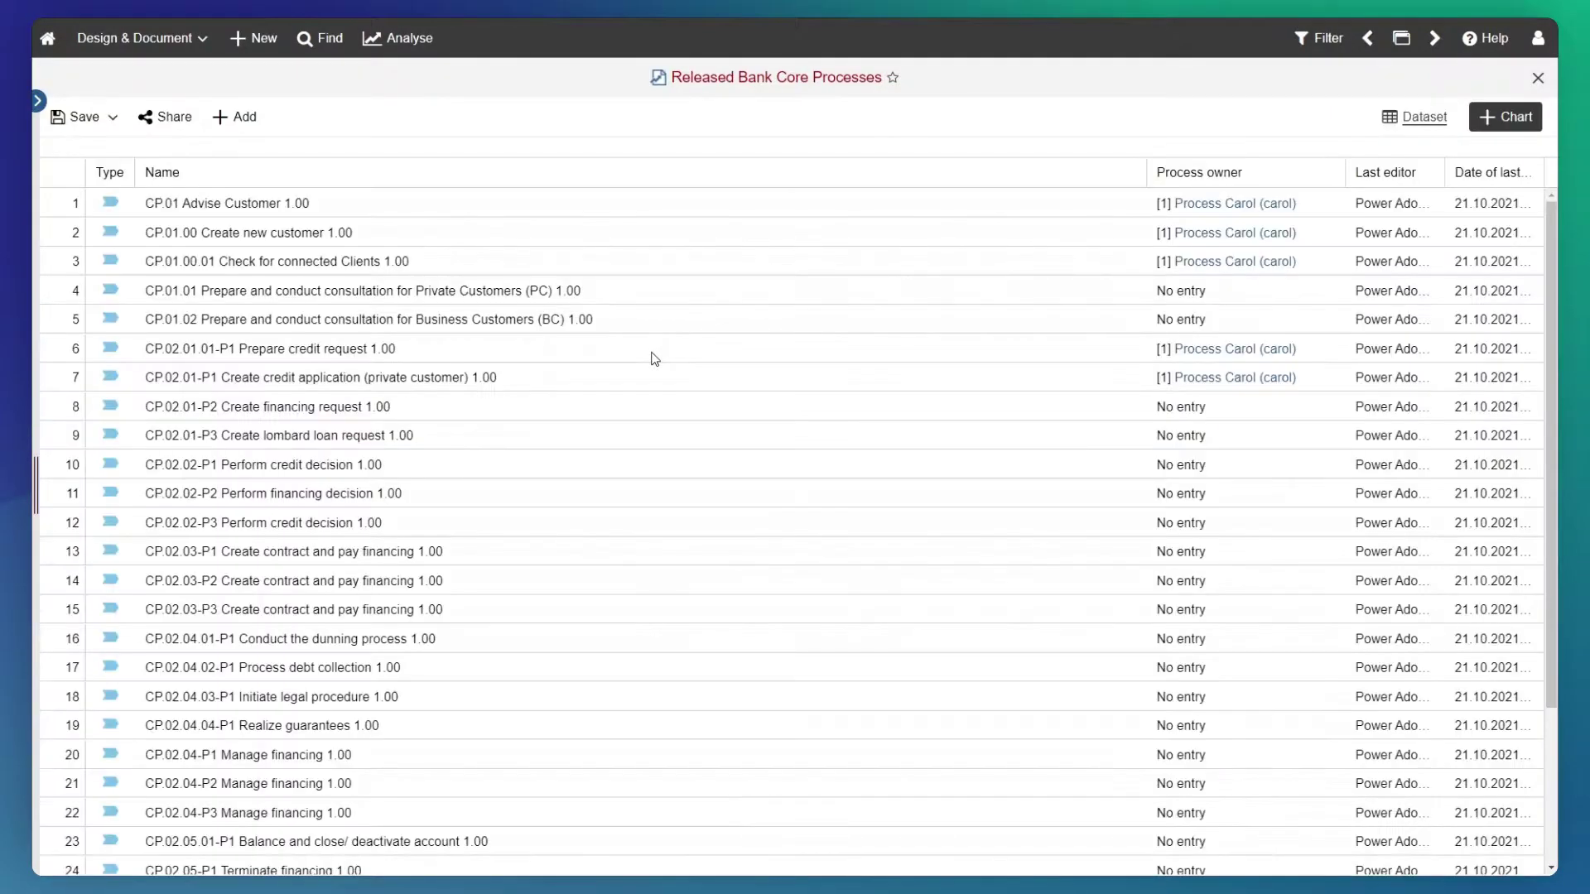
- Add a bubble chart: x Business value, reversed y Complexity, bubble size Automation potential
{"action": "left_click", "coordinate": [1505, 116]}
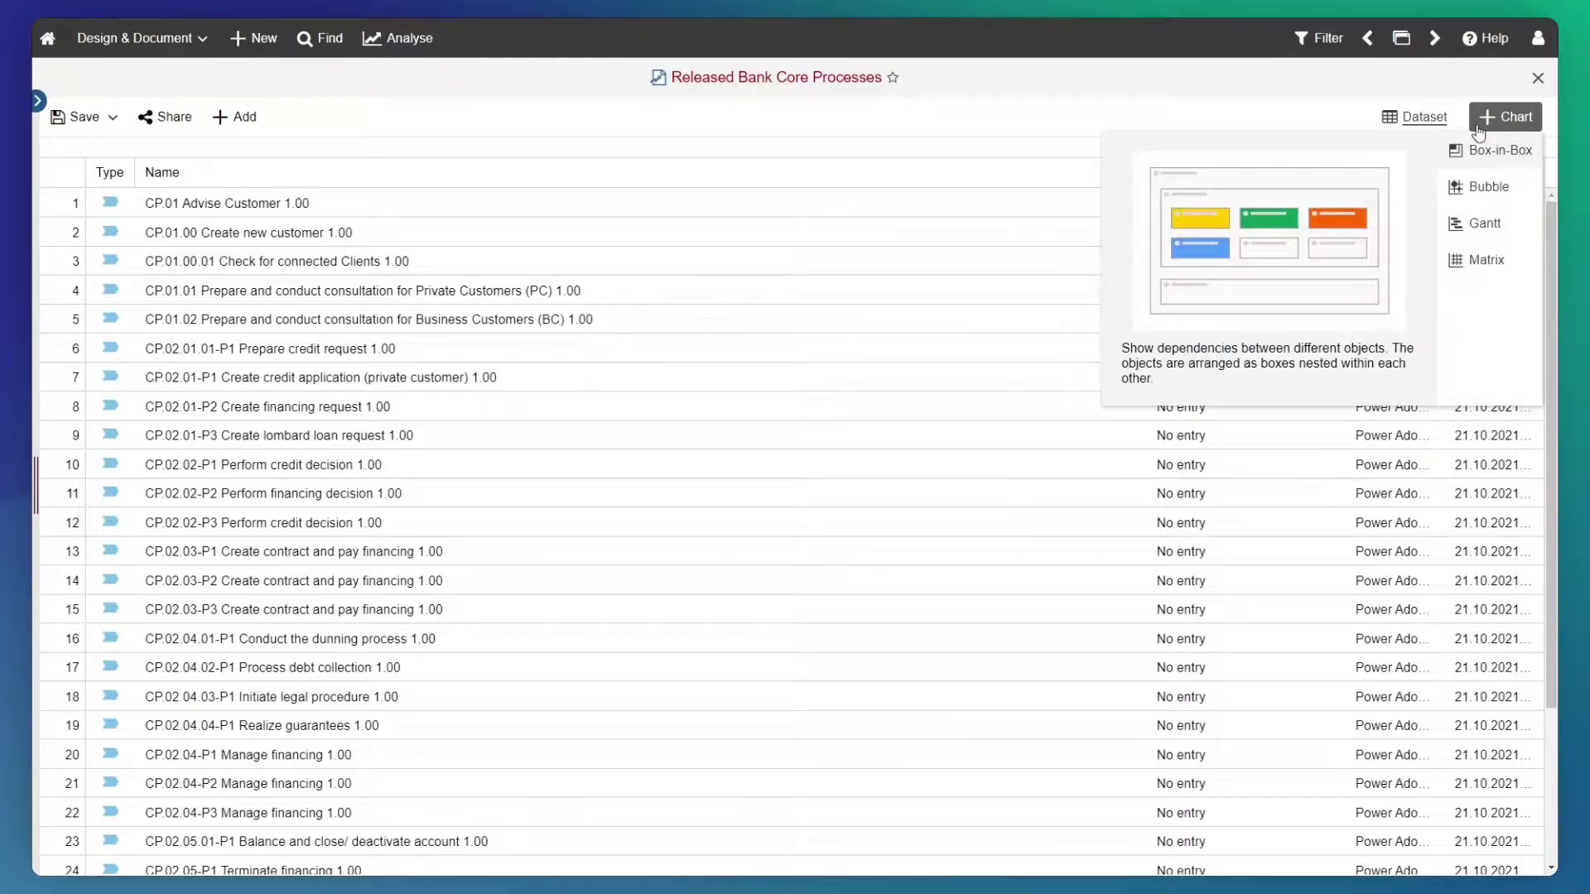
{"action": "left_click", "coordinate": [1488, 187]}
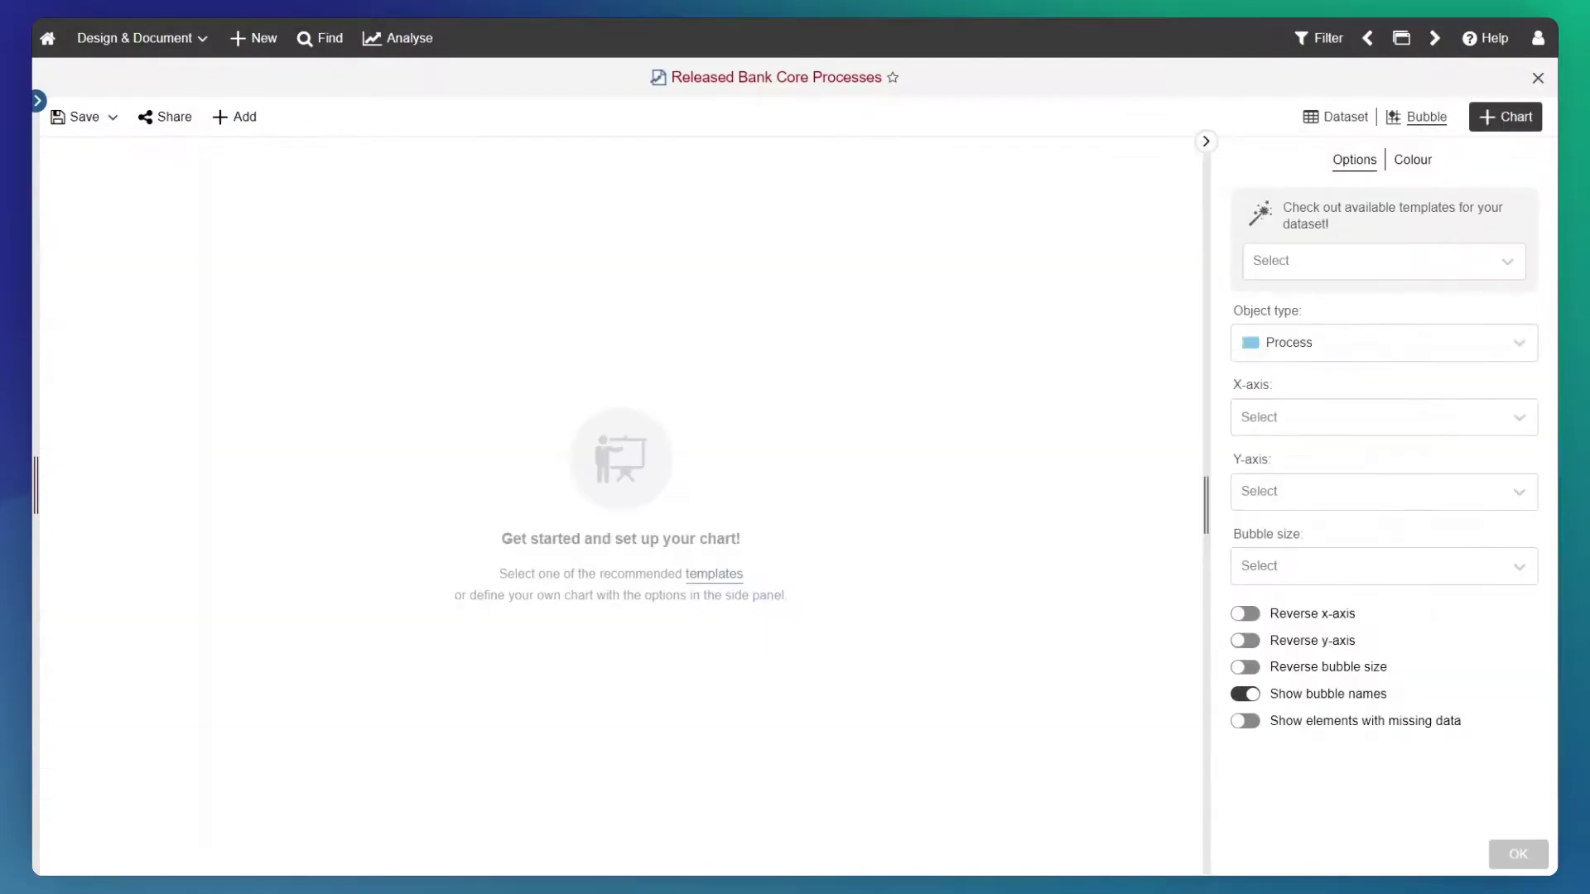
{"action": "left_click", "coordinate": [1337, 418]}
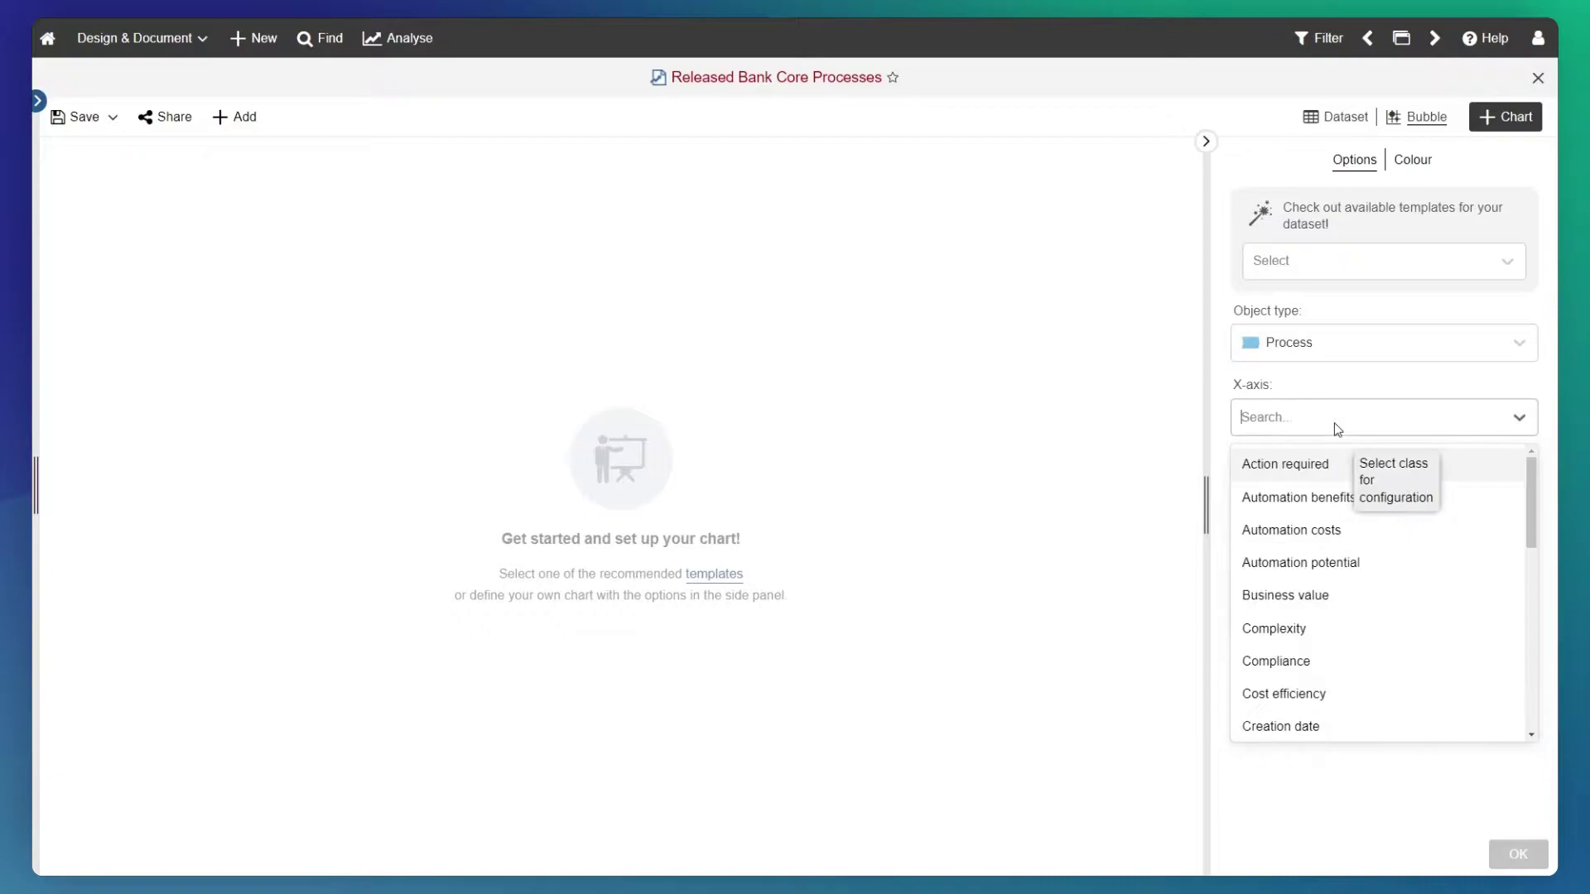
{"action": "type", "text": "bus"}
{"action": "left_click", "coordinate": [1353, 459]}
{"action": "left_click", "coordinate": [1378, 493]}
{"action": "type", "text": "com"}
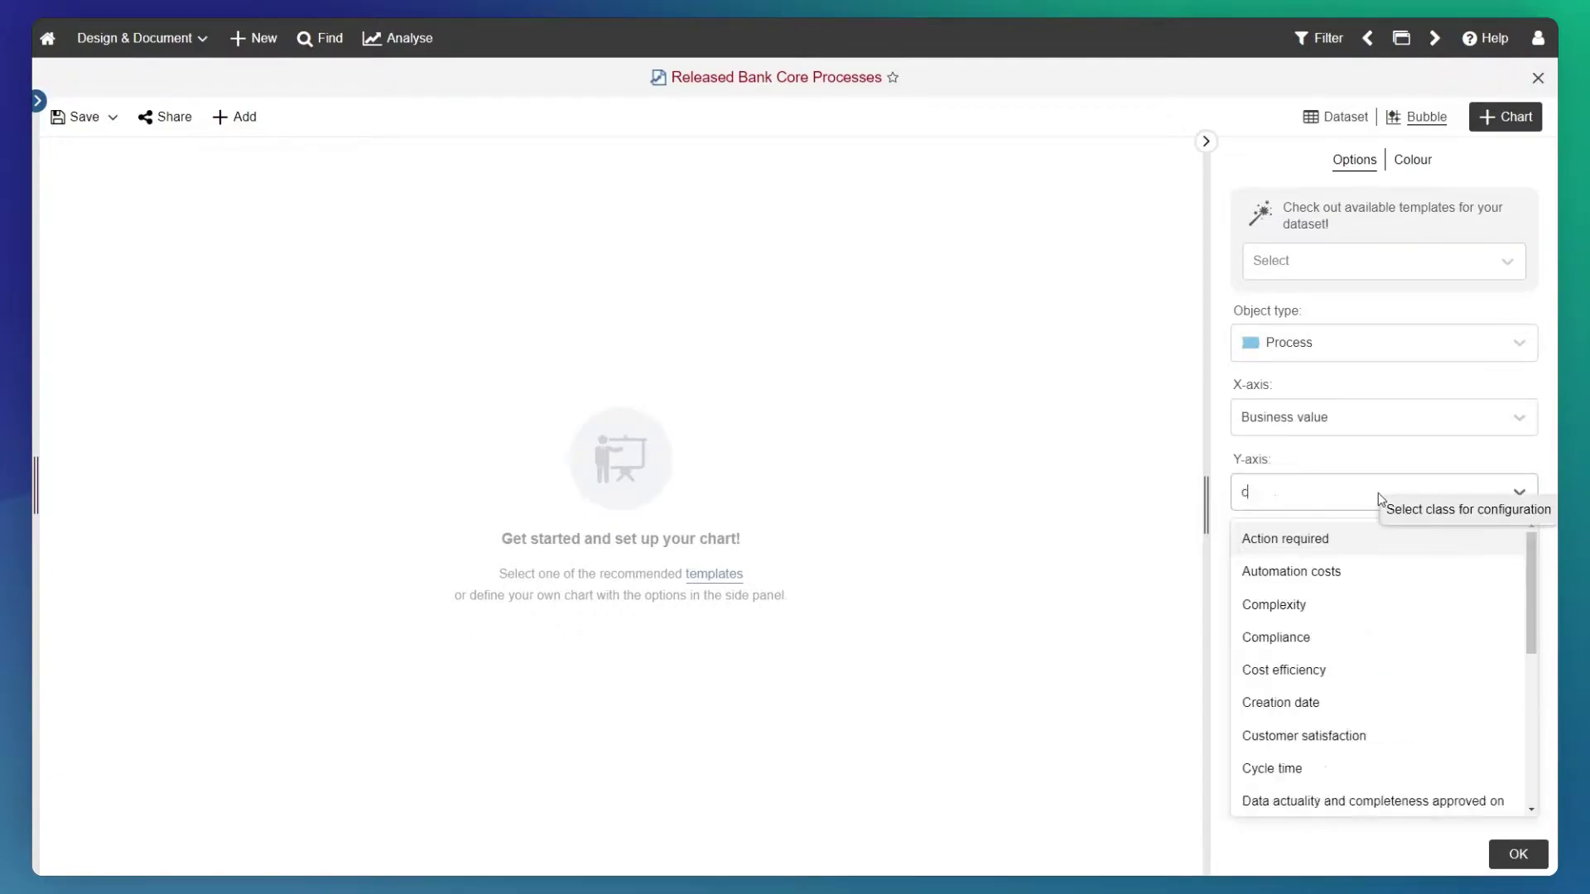
{"action": "left_click", "coordinate": [1418, 538]}
{"action": "left_click", "coordinate": [1405, 564]}
{"action": "type", "text": "au"}
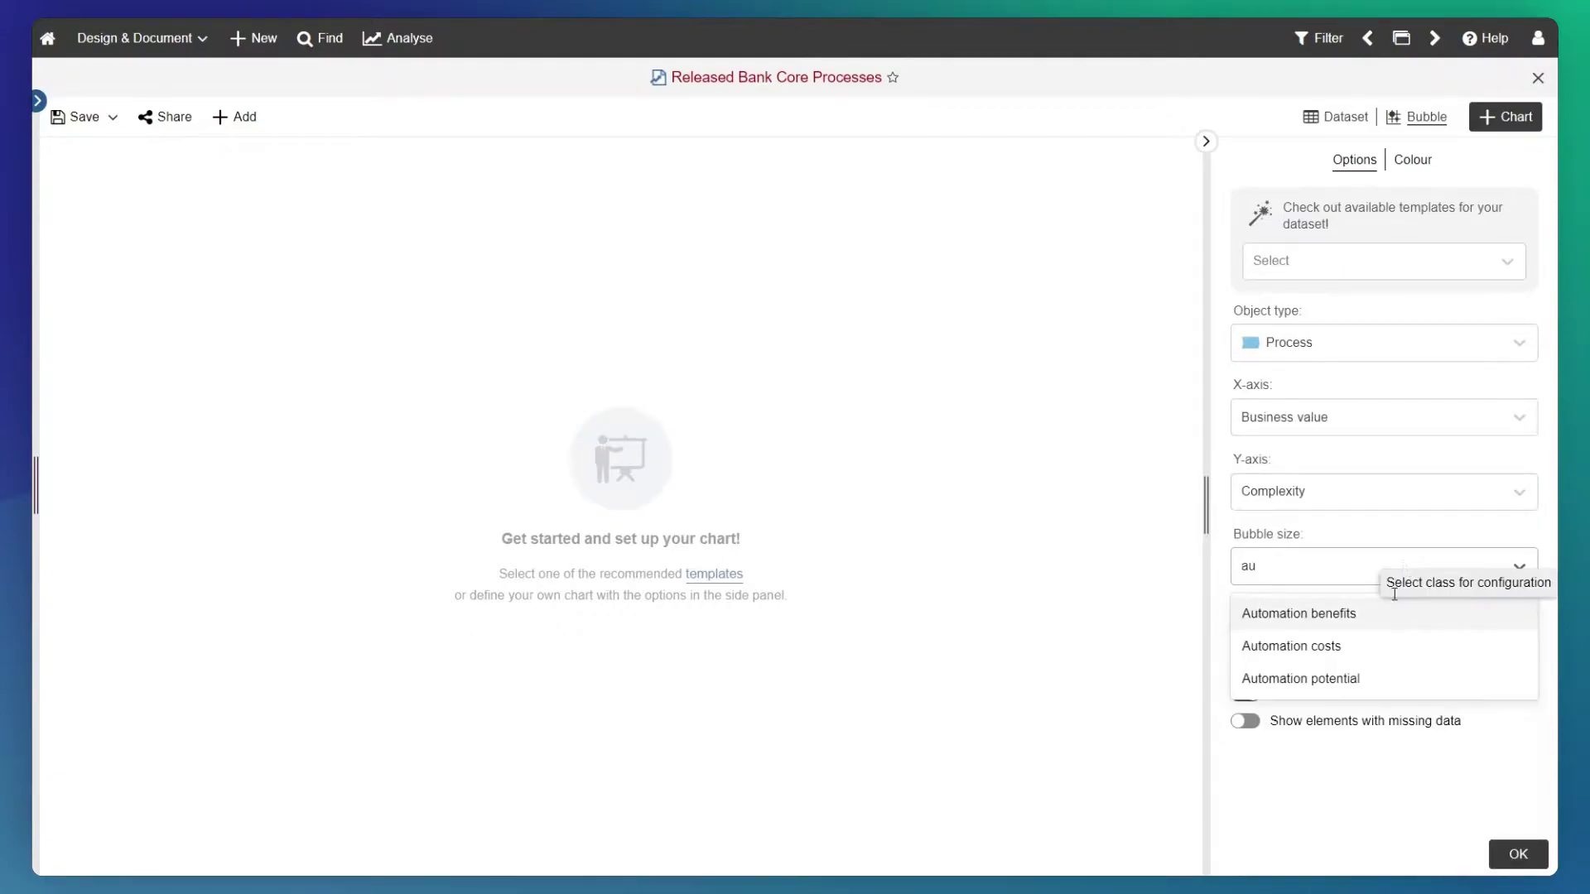
{"action": "left_click", "coordinate": [1262, 683]}
{"action": "left_click", "coordinate": [1245, 640]}
{"action": "left_click", "coordinate": [1512, 855]}
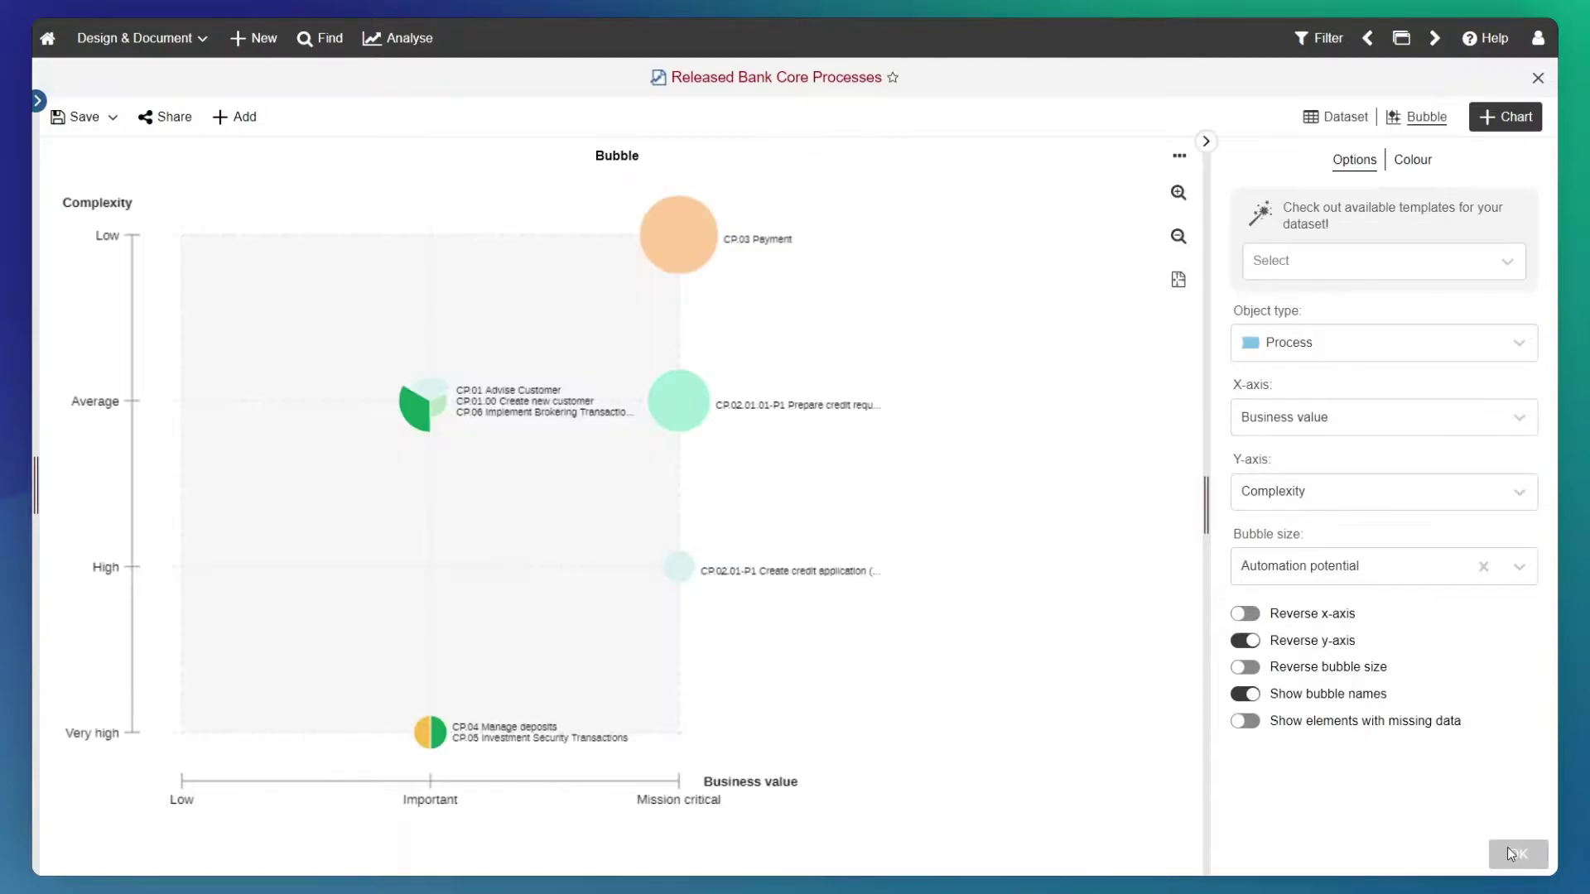
- Retitle the bubble chart 'Automation Potential'
{"action": "double_click", "coordinate": [618, 154]}
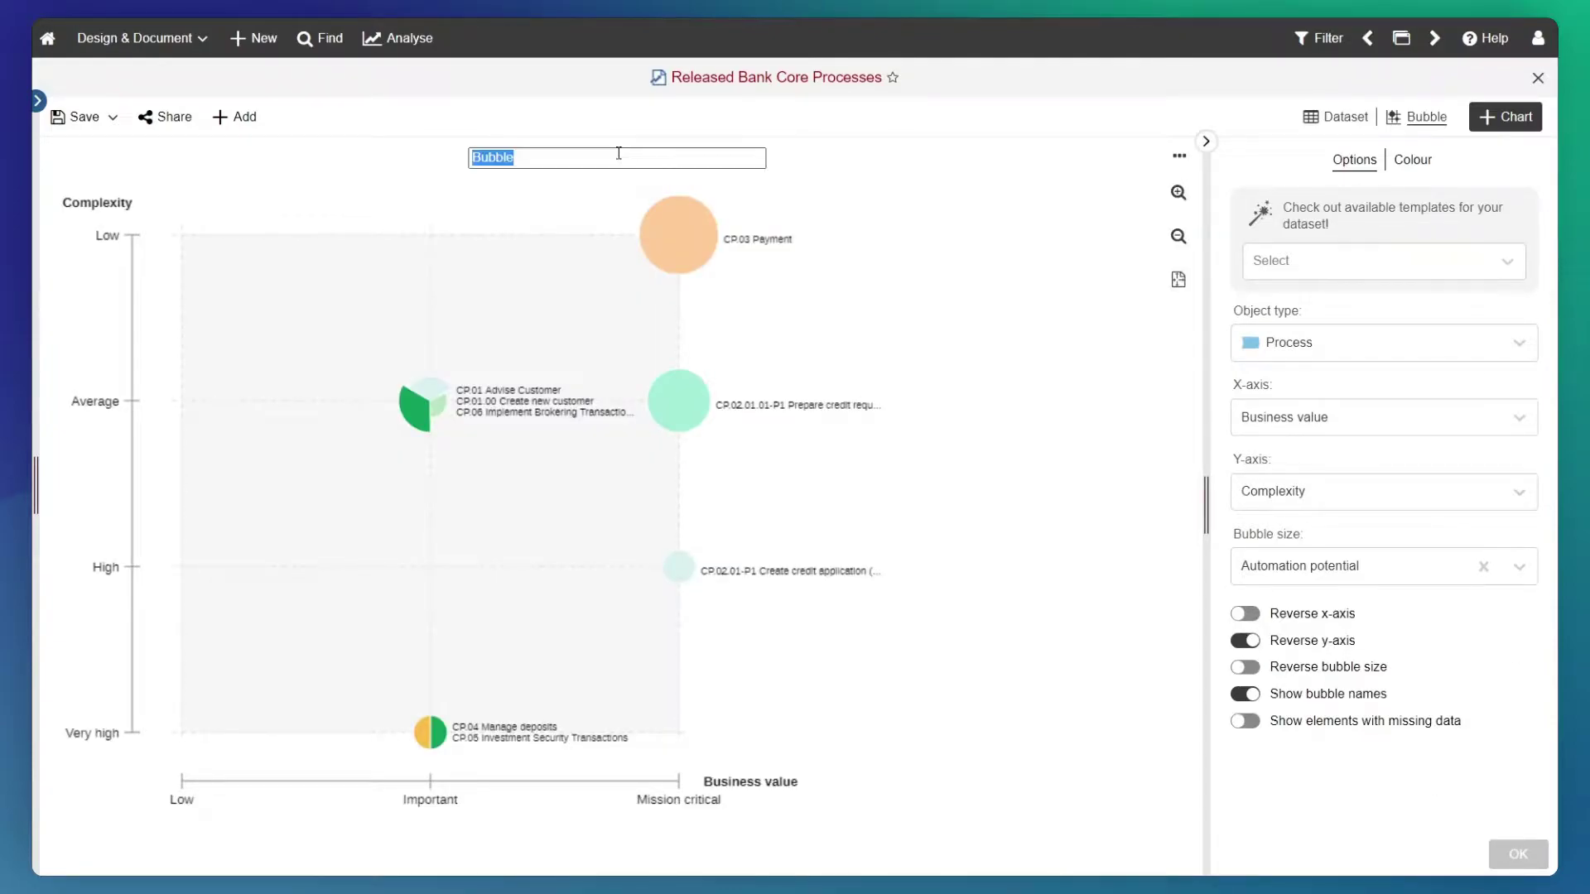
{"action": "type", "text": "Automation Potential"}
{"action": "key", "text": "Return"}
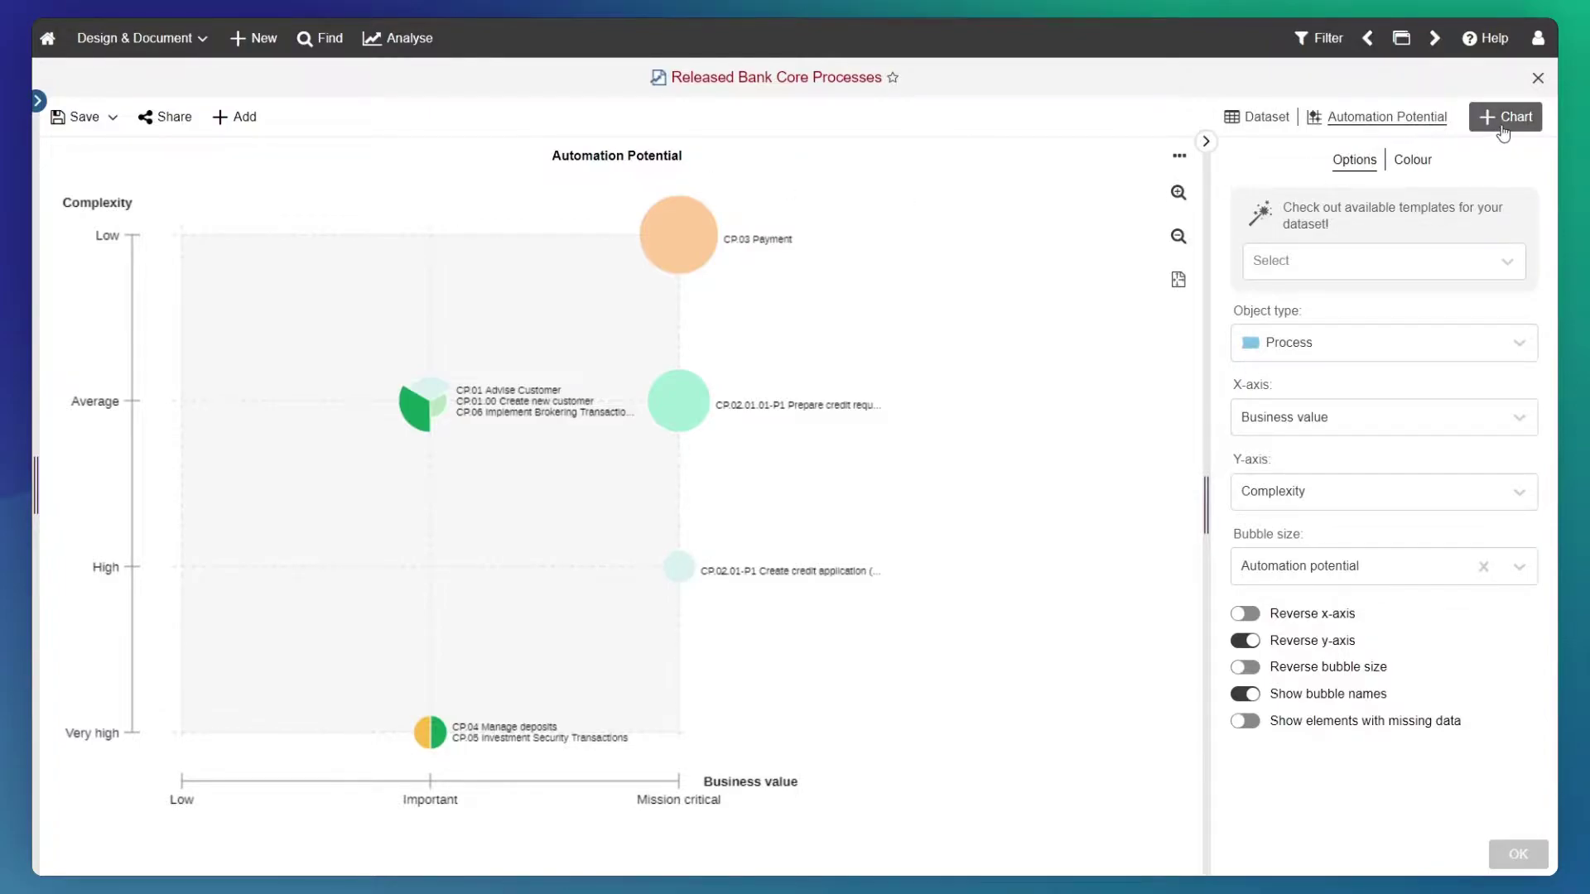
- Add a matrix chart based on the Control-Risk-Process template
{"action": "left_click", "coordinate": [1504, 118]}
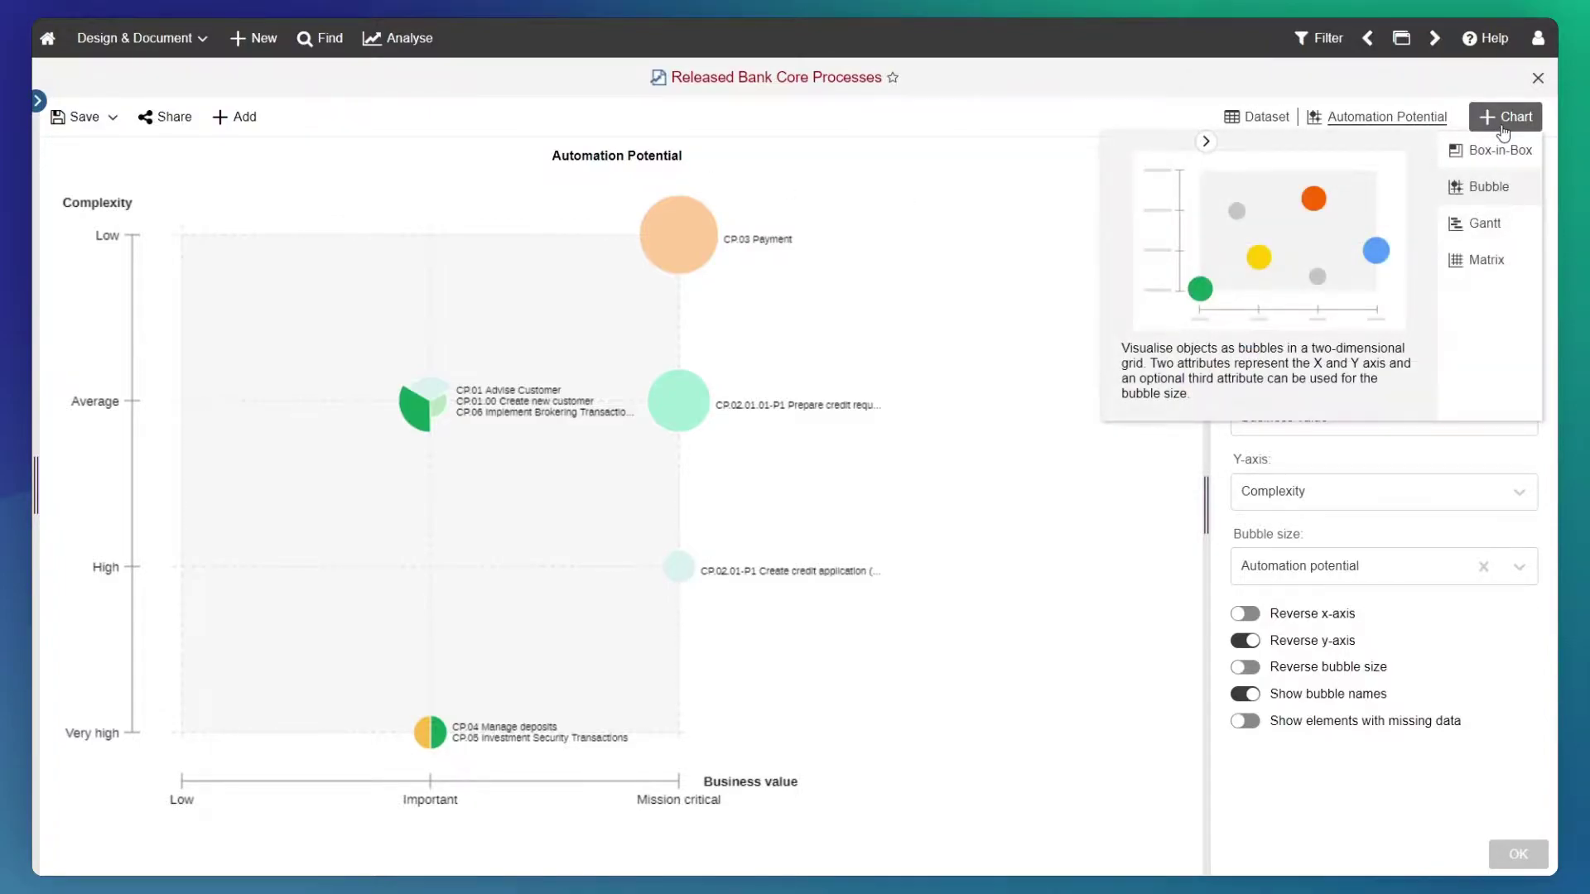
{"action": "left_click", "coordinate": [1508, 262]}
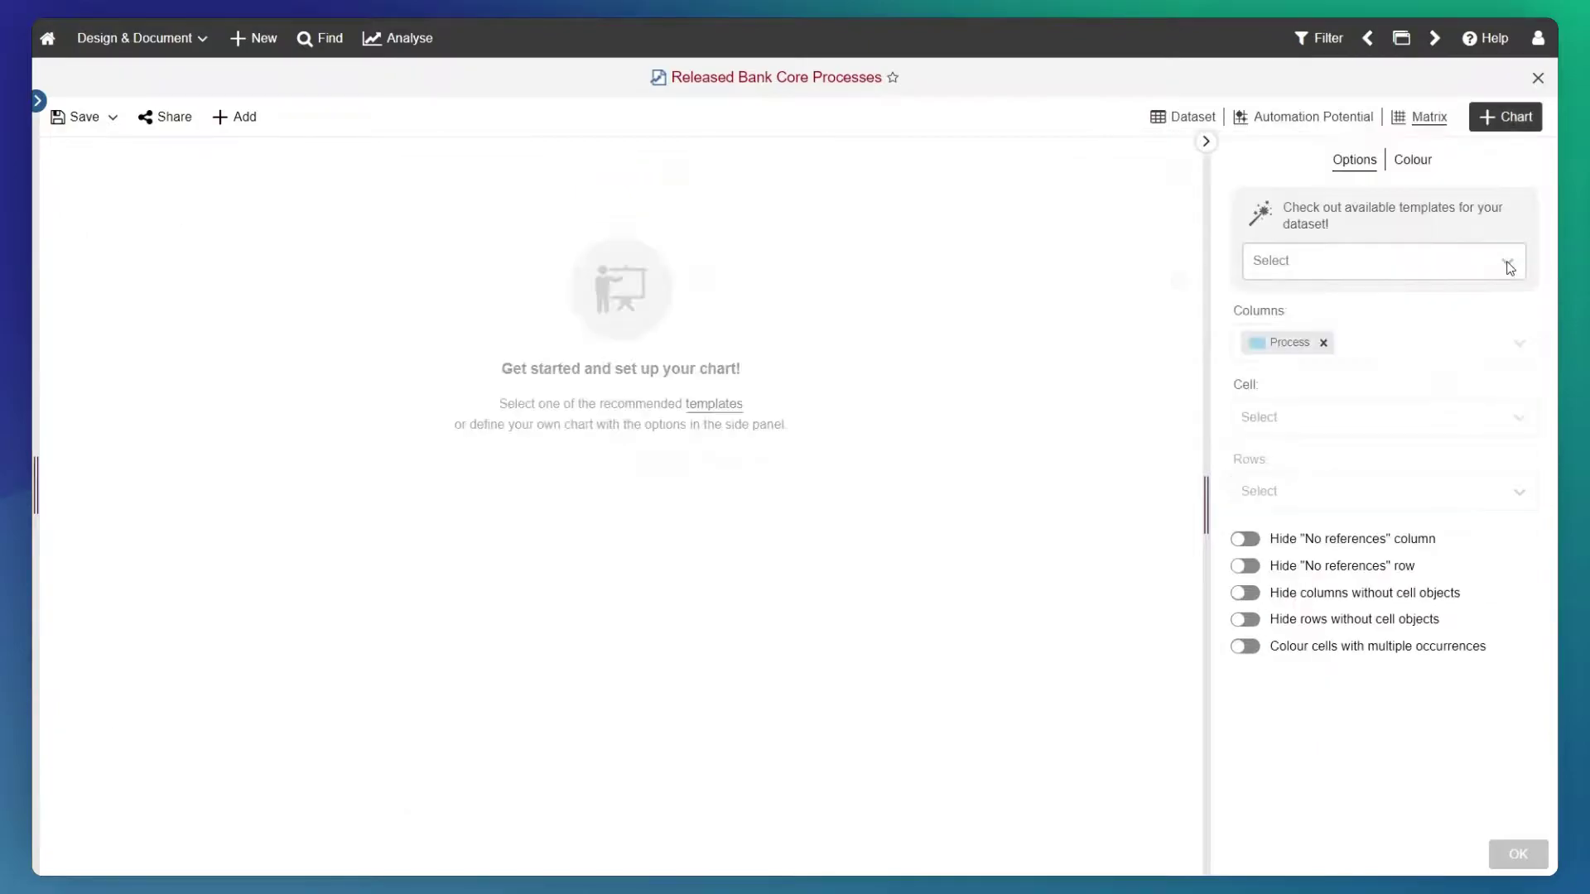
{"action": "left_click", "coordinate": [1507, 263]}
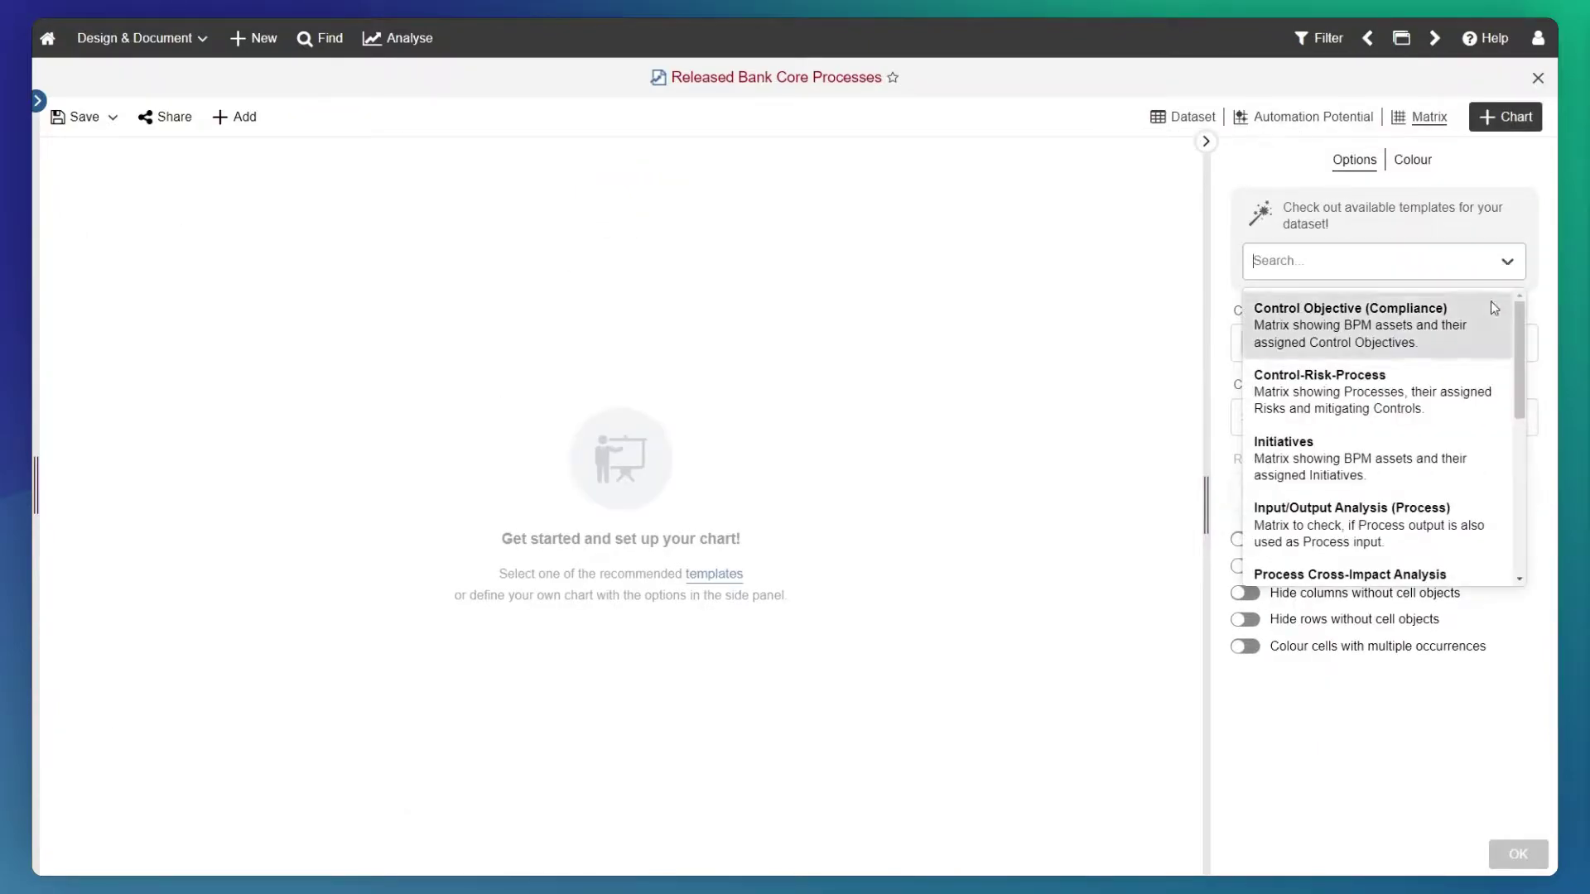
{"action": "left_click", "coordinate": [1492, 419]}
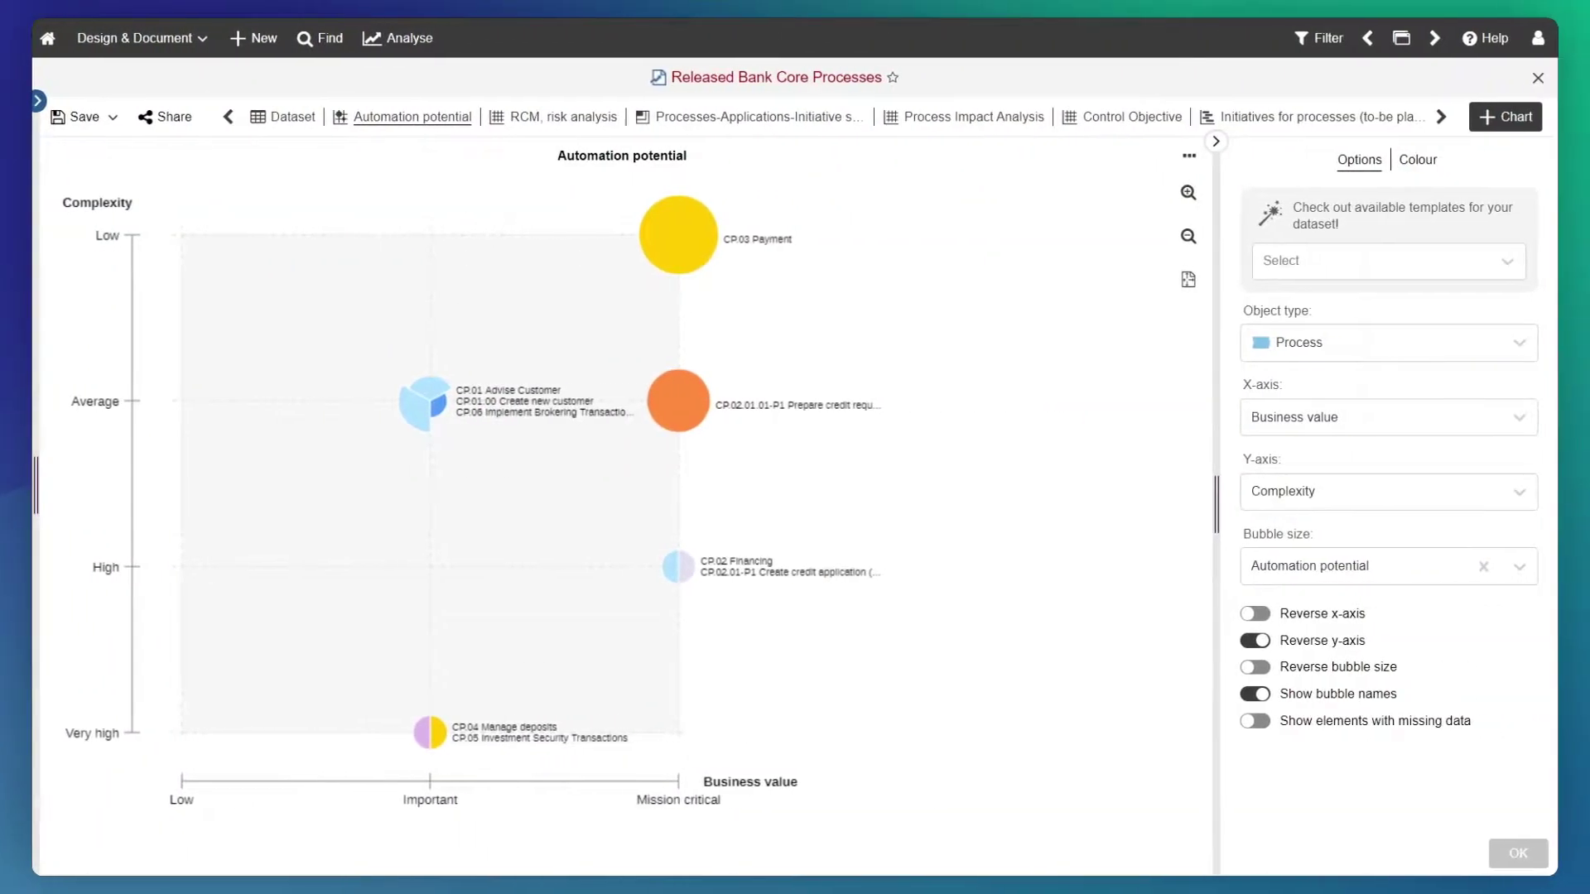
- Colour the bubbles by Key process, then switch to the RCM, risk analysis matrix
{"action": "left_click", "coordinate": [1424, 160]}
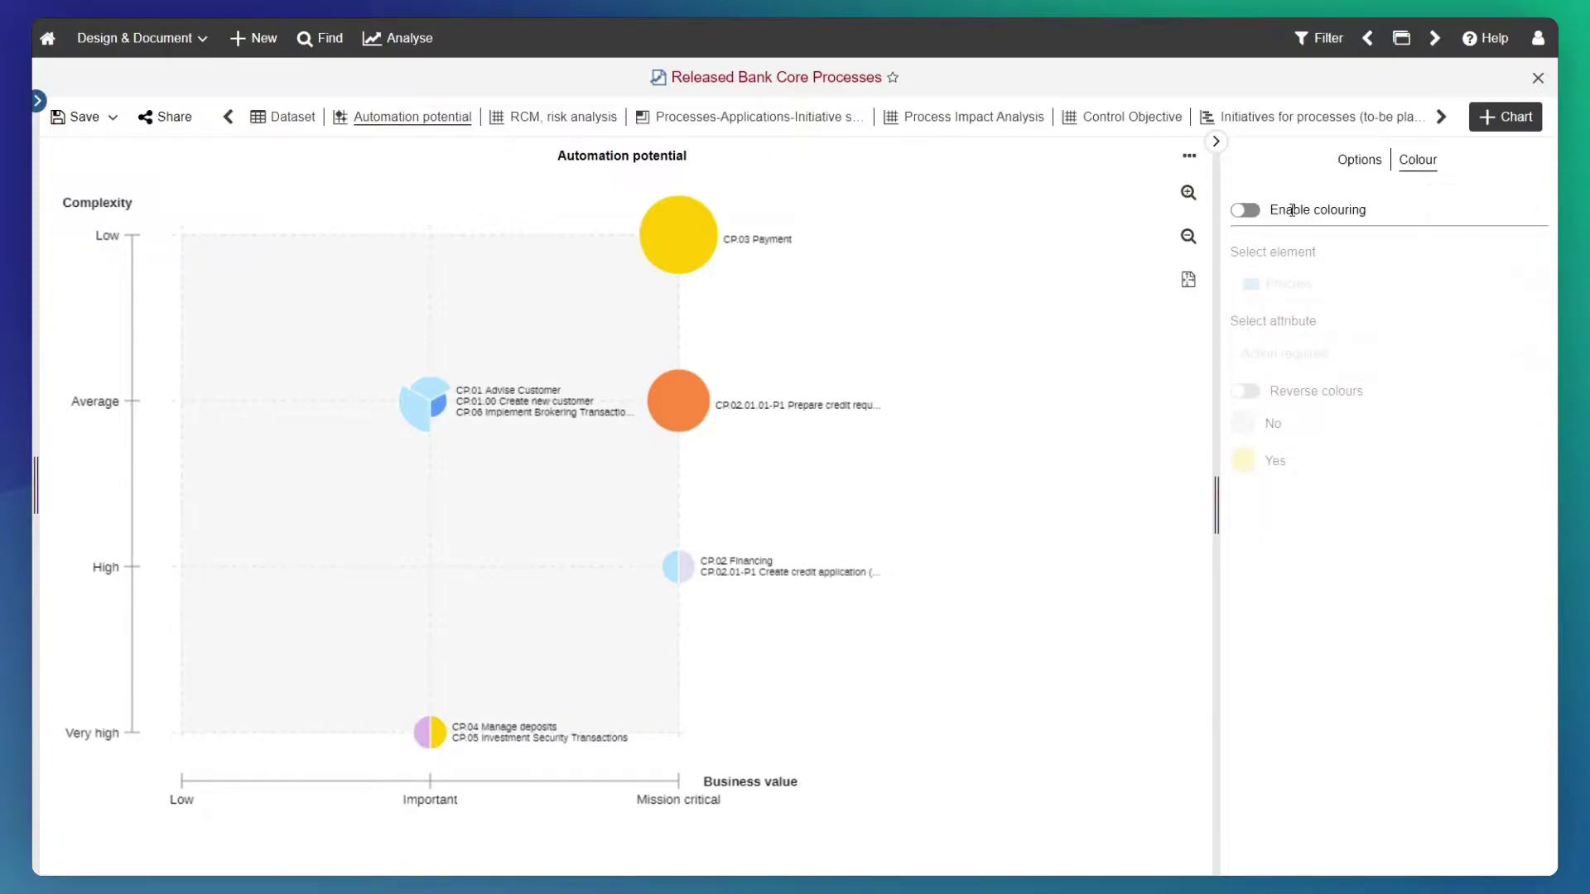
{"action": "left_click", "coordinate": [1245, 209]}
{"action": "left_click", "coordinate": [1408, 353]}
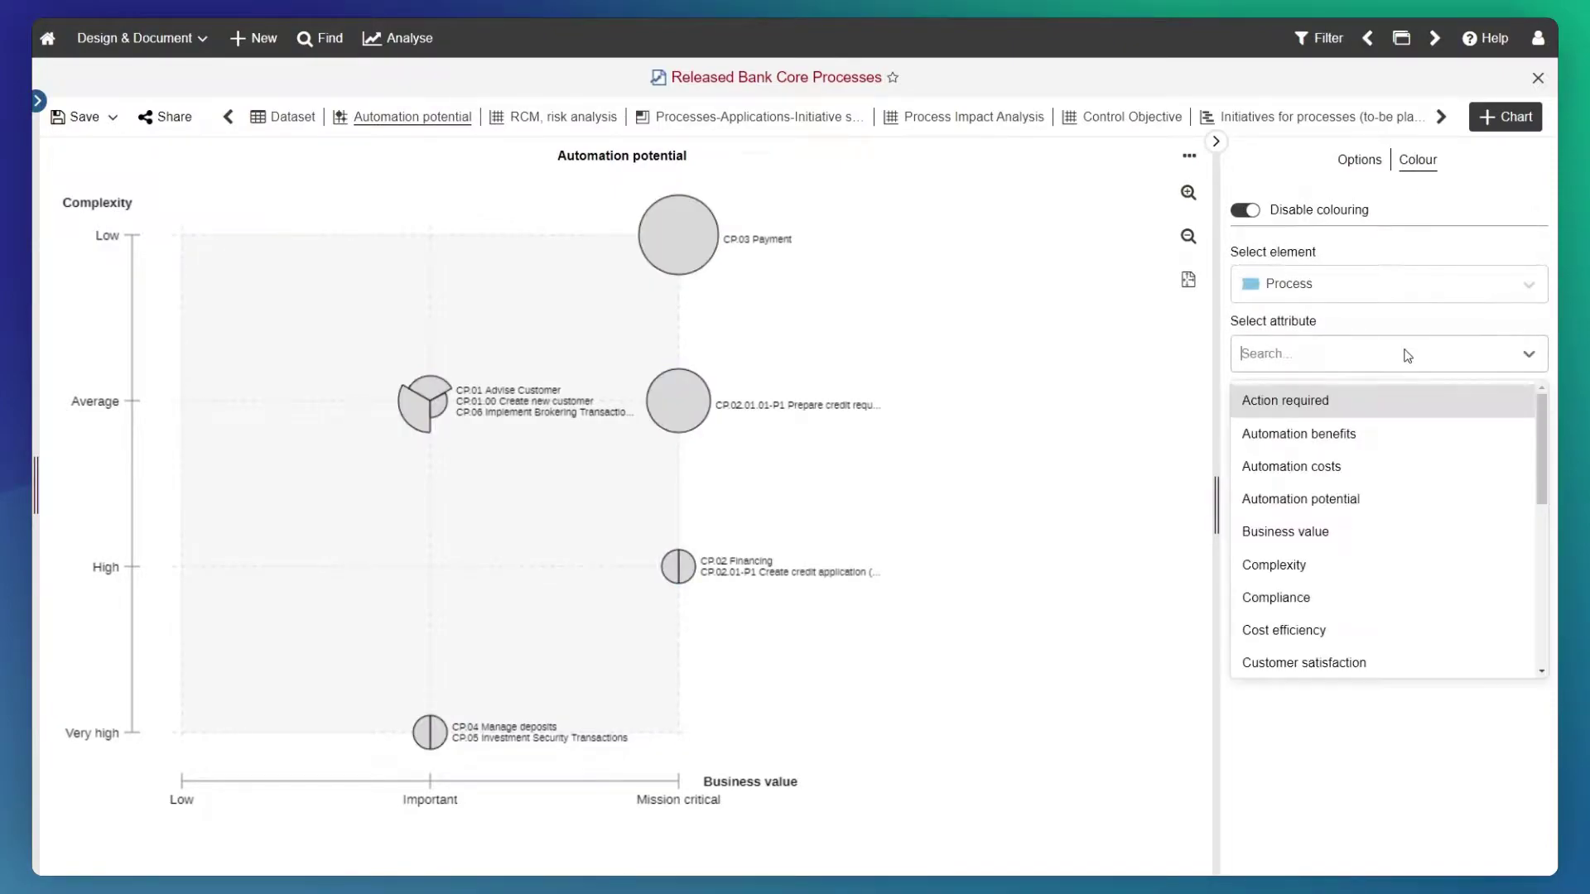
{"action": "scroll", "coordinate": [1380, 538], "scroll_direction": "down", "scroll_amount": 2}
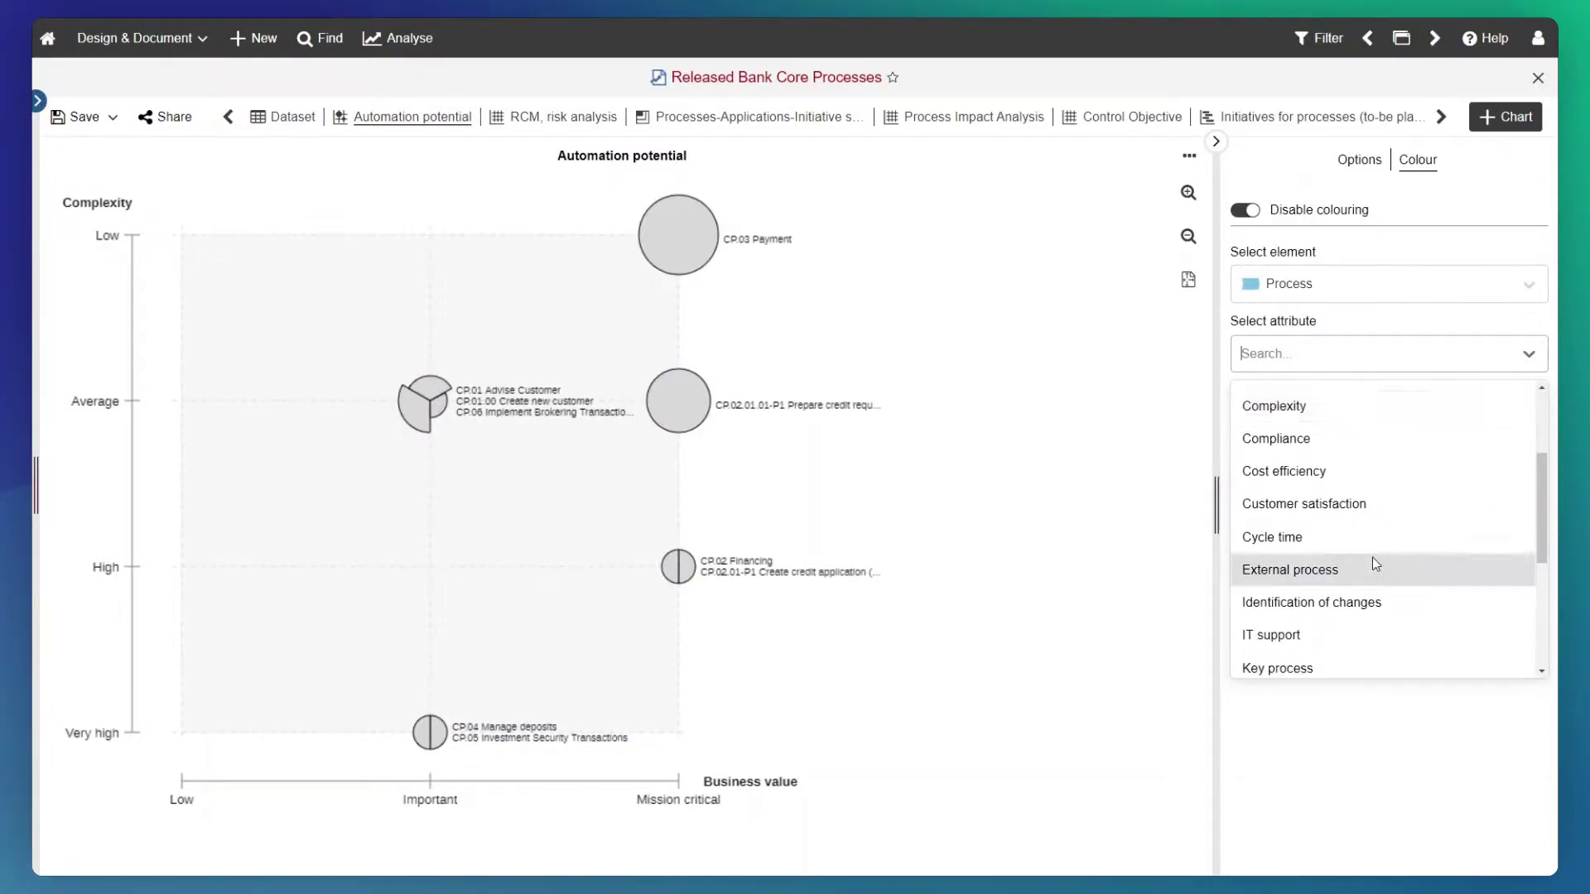
{"action": "scroll", "coordinate": [1358, 564], "scroll_direction": "down", "scroll_amount": 1}
{"action": "left_click", "coordinate": [1327, 583]}
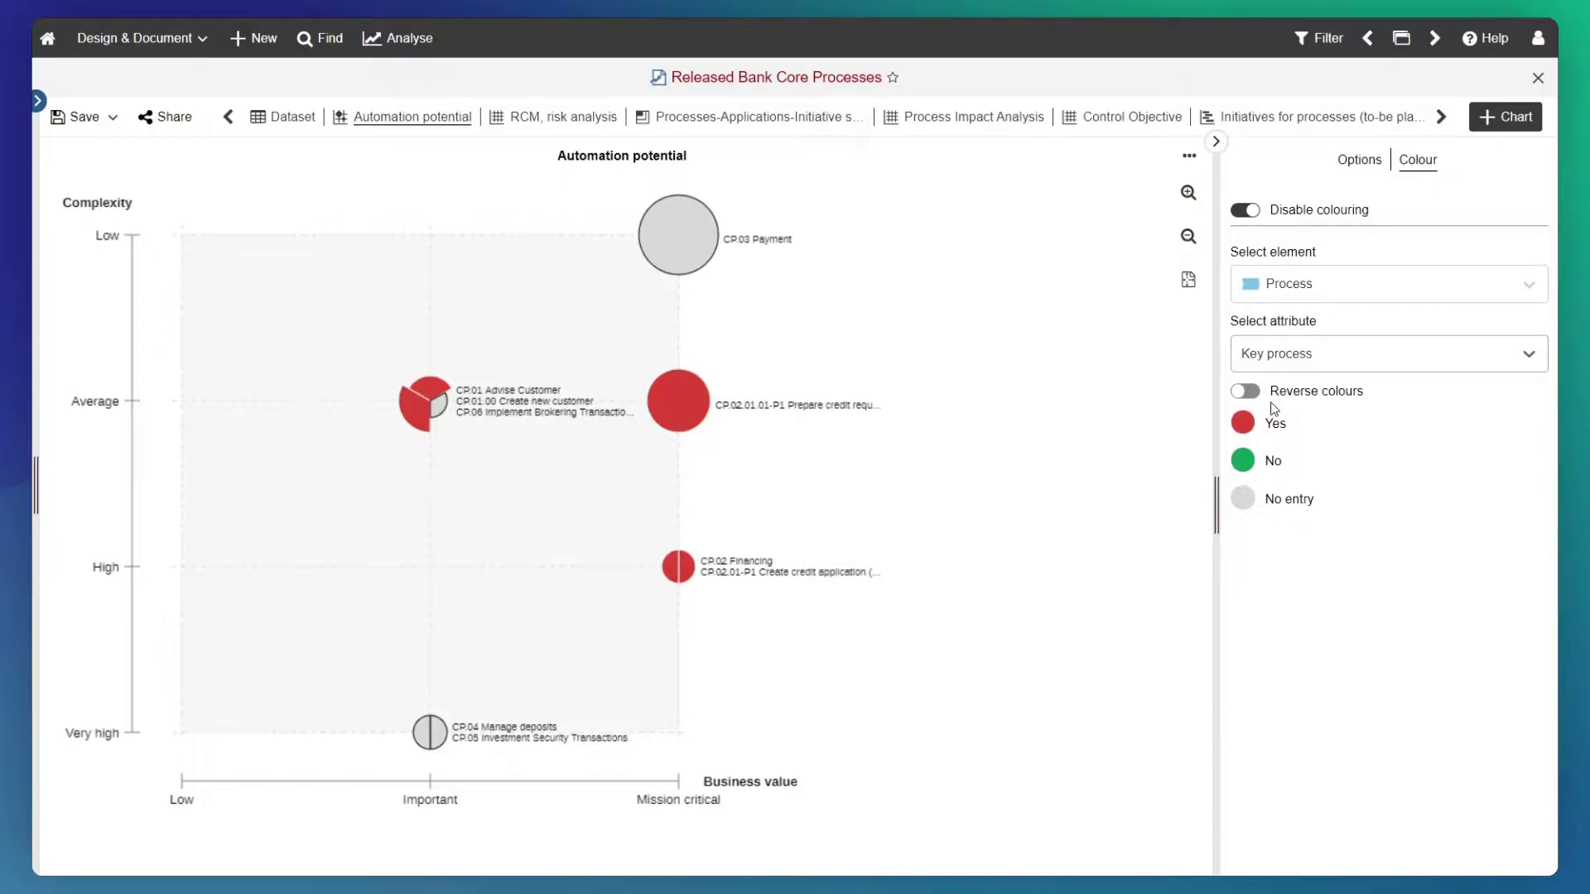
{"action": "left_click", "coordinate": [538, 118]}
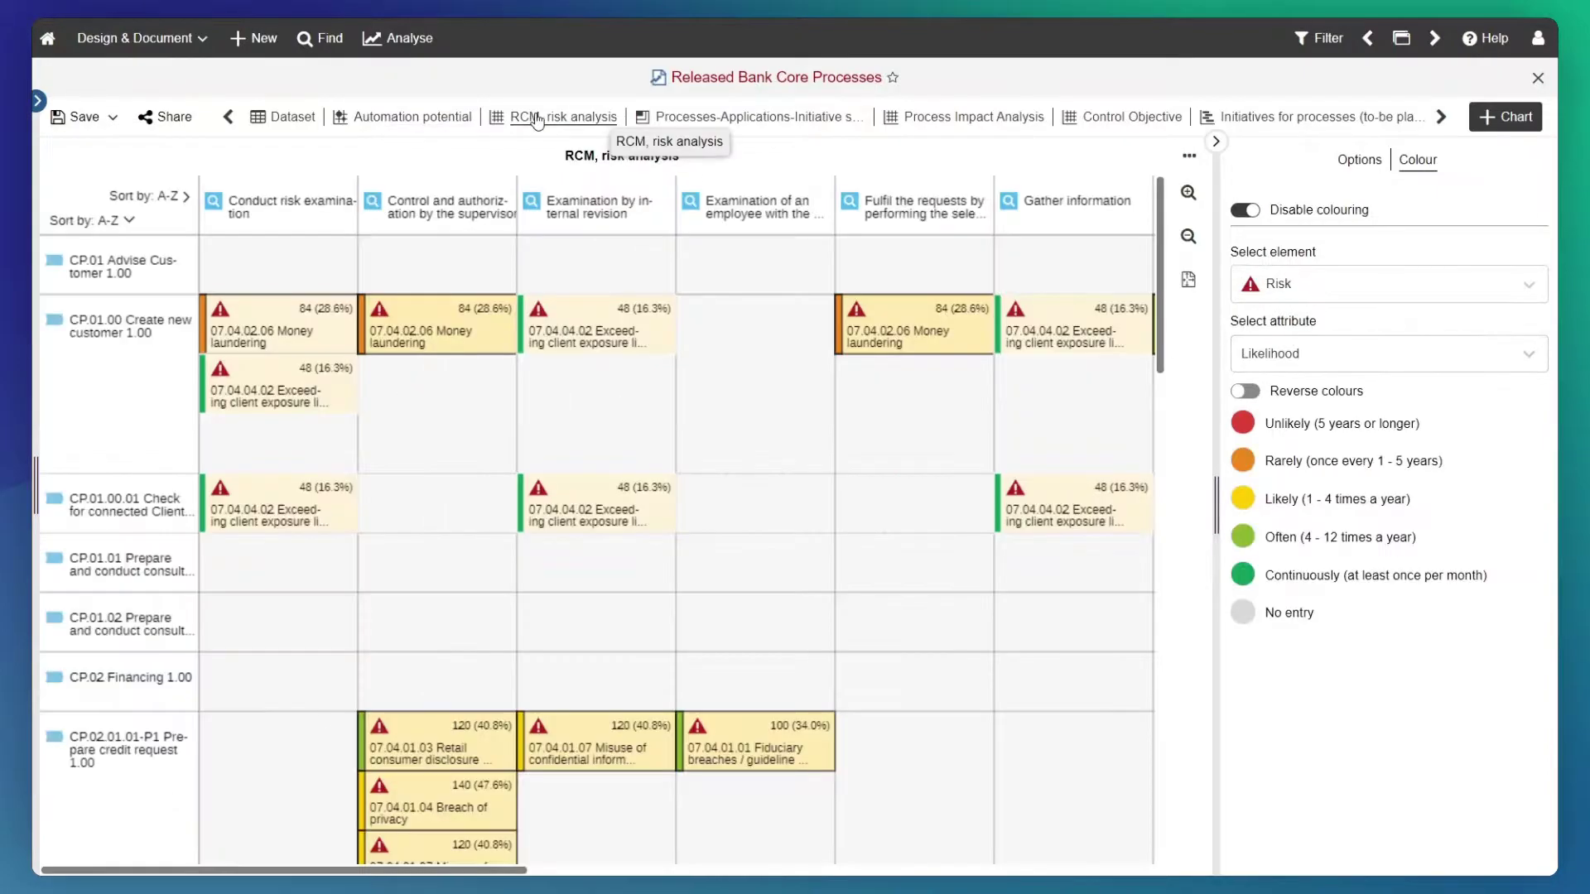
- Show the Processes-Applications-Initiative state chart and pick a new colour for In production
{"action": "left_click", "coordinate": [756, 124]}
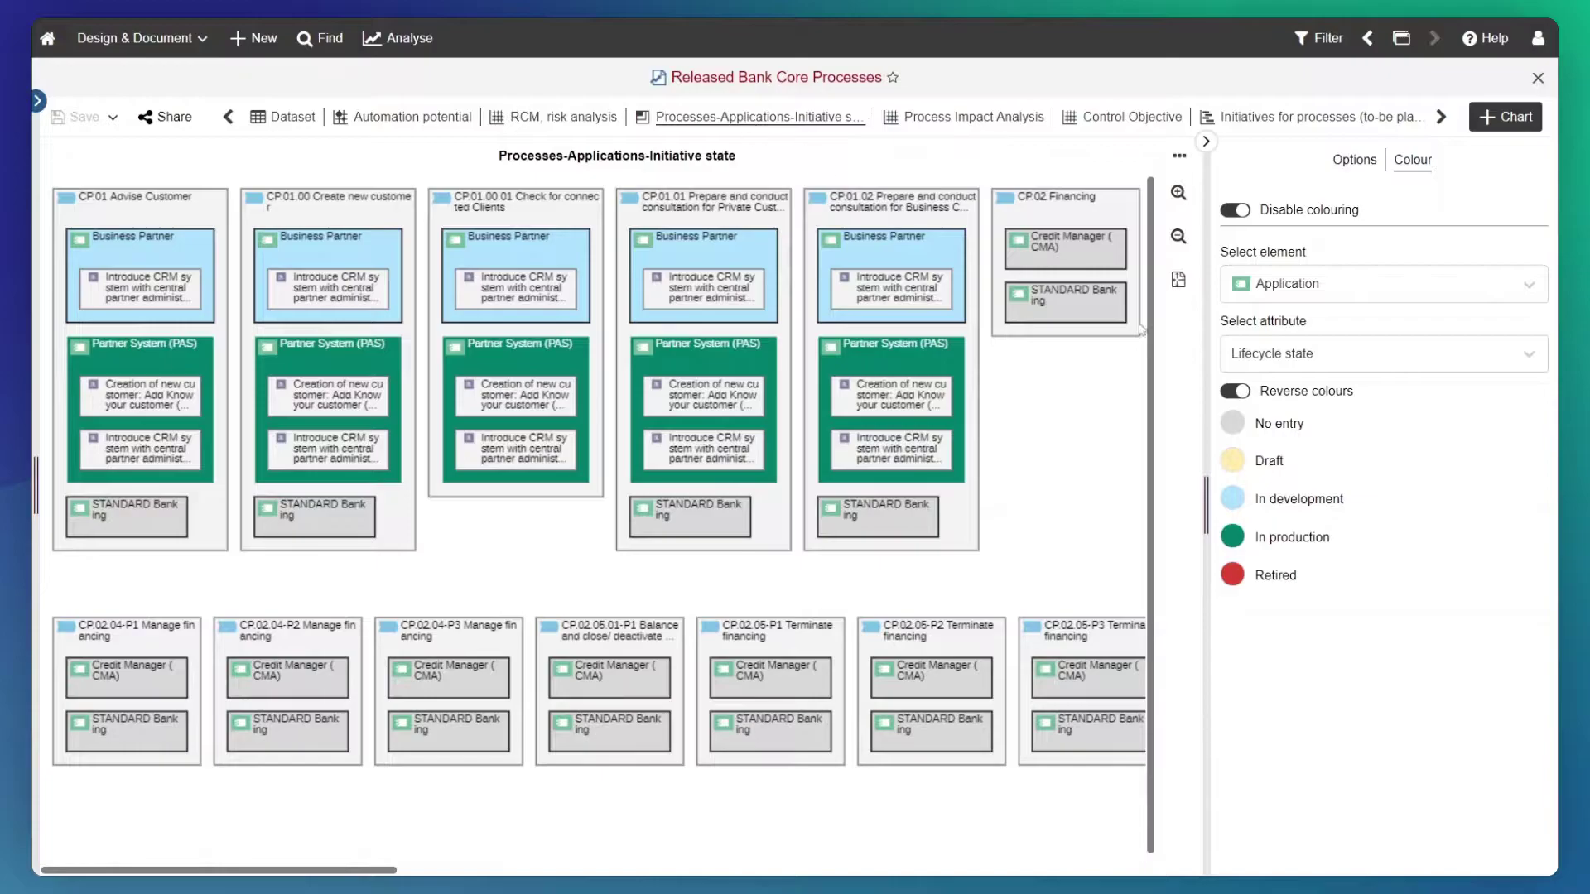
{"action": "left_click", "coordinate": [1238, 543]}
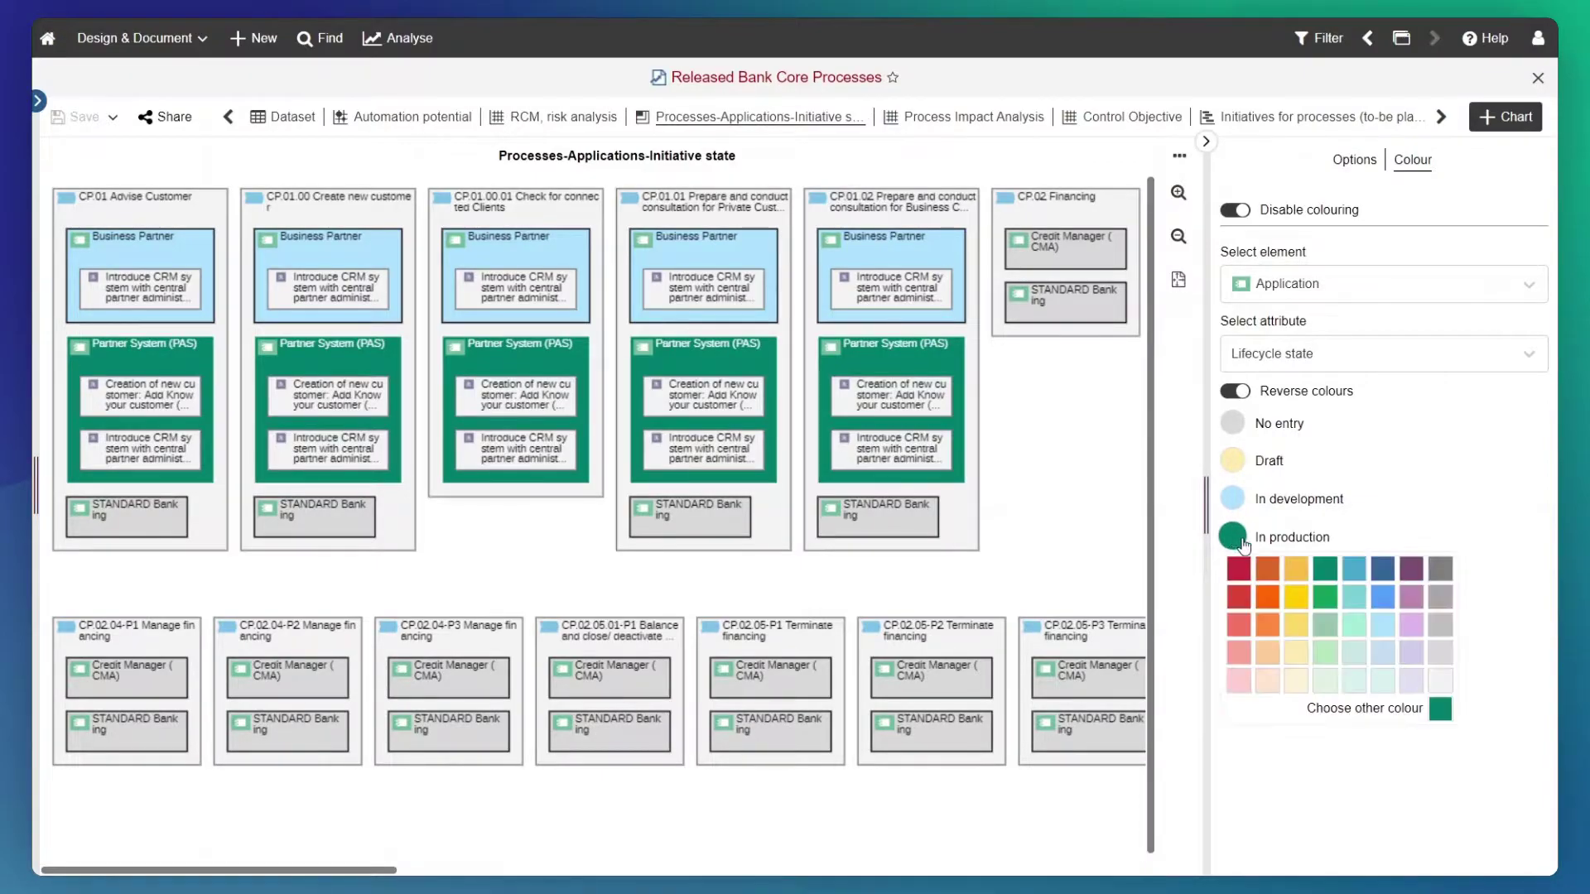
{"action": "left_click", "coordinate": [1332, 596]}
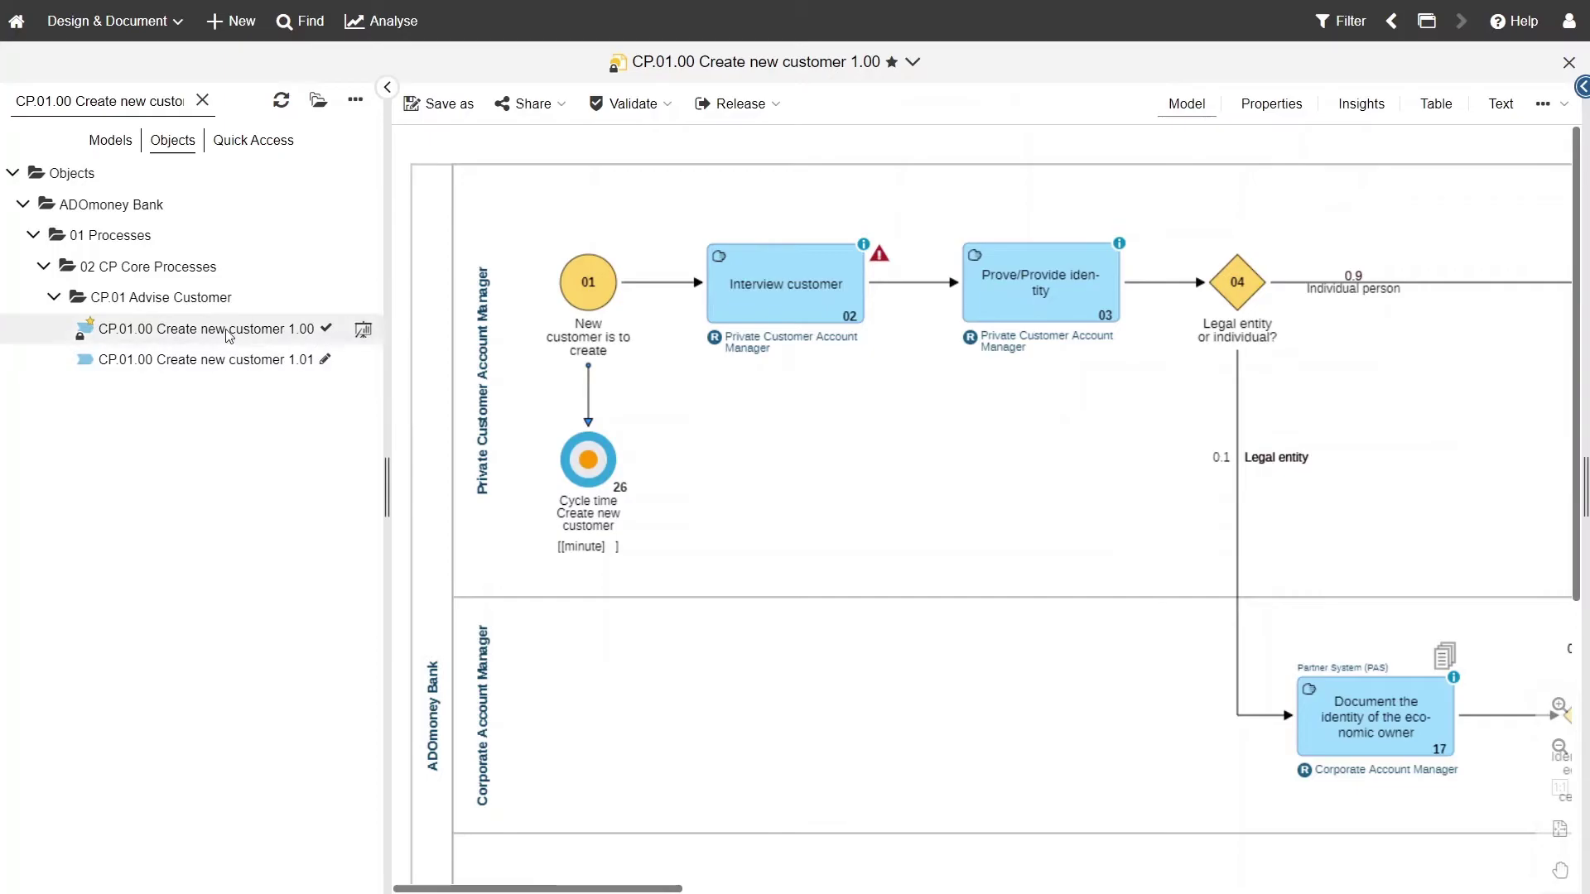
- Start a from-scratch dependency analysis for Create new customer 1.00, adding Check for connected Clients
{"action": "right_click", "coordinate": [222, 334]}
{"action": "left_click", "coordinate": [398, 388]}
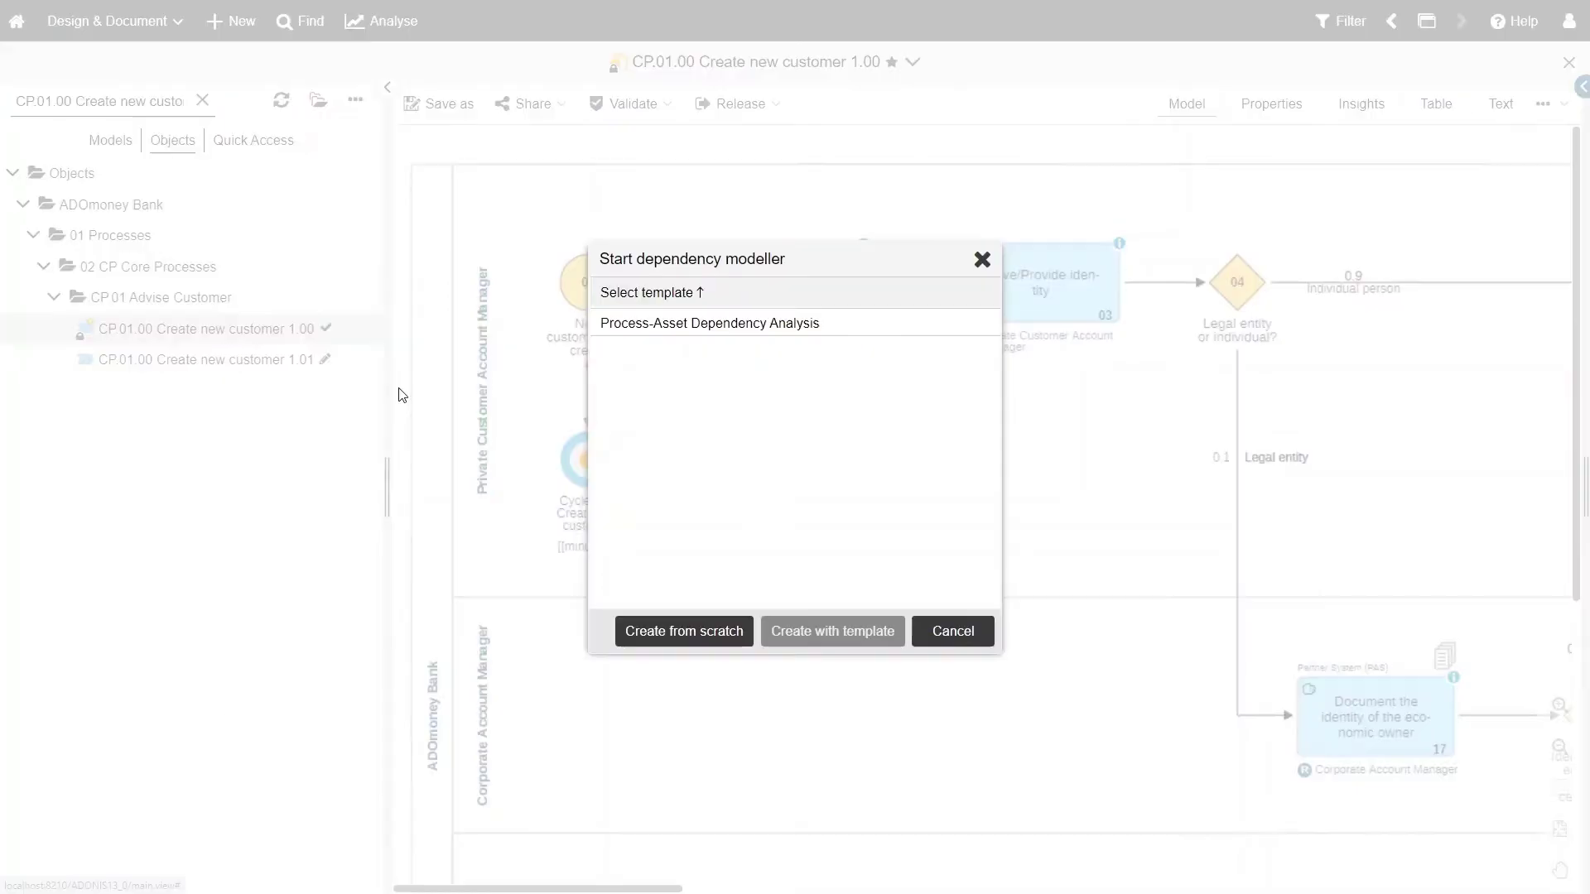
{"action": "left_click", "coordinate": [692, 647]}
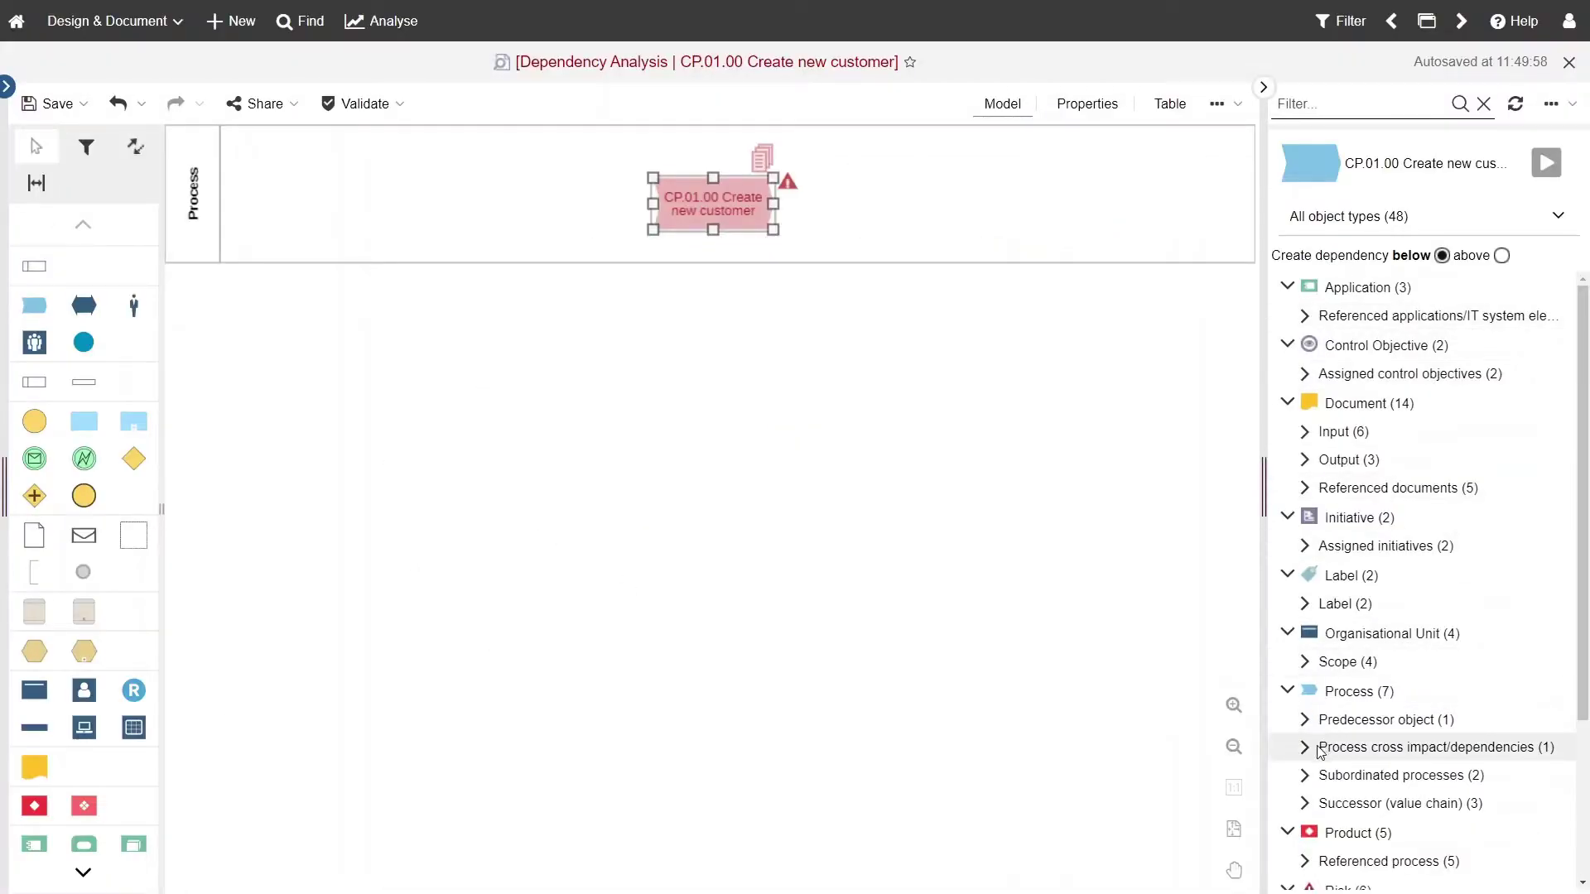
{"action": "left_click", "coordinate": [1306, 747]}
{"action": "left_click", "coordinate": [1545, 162]}
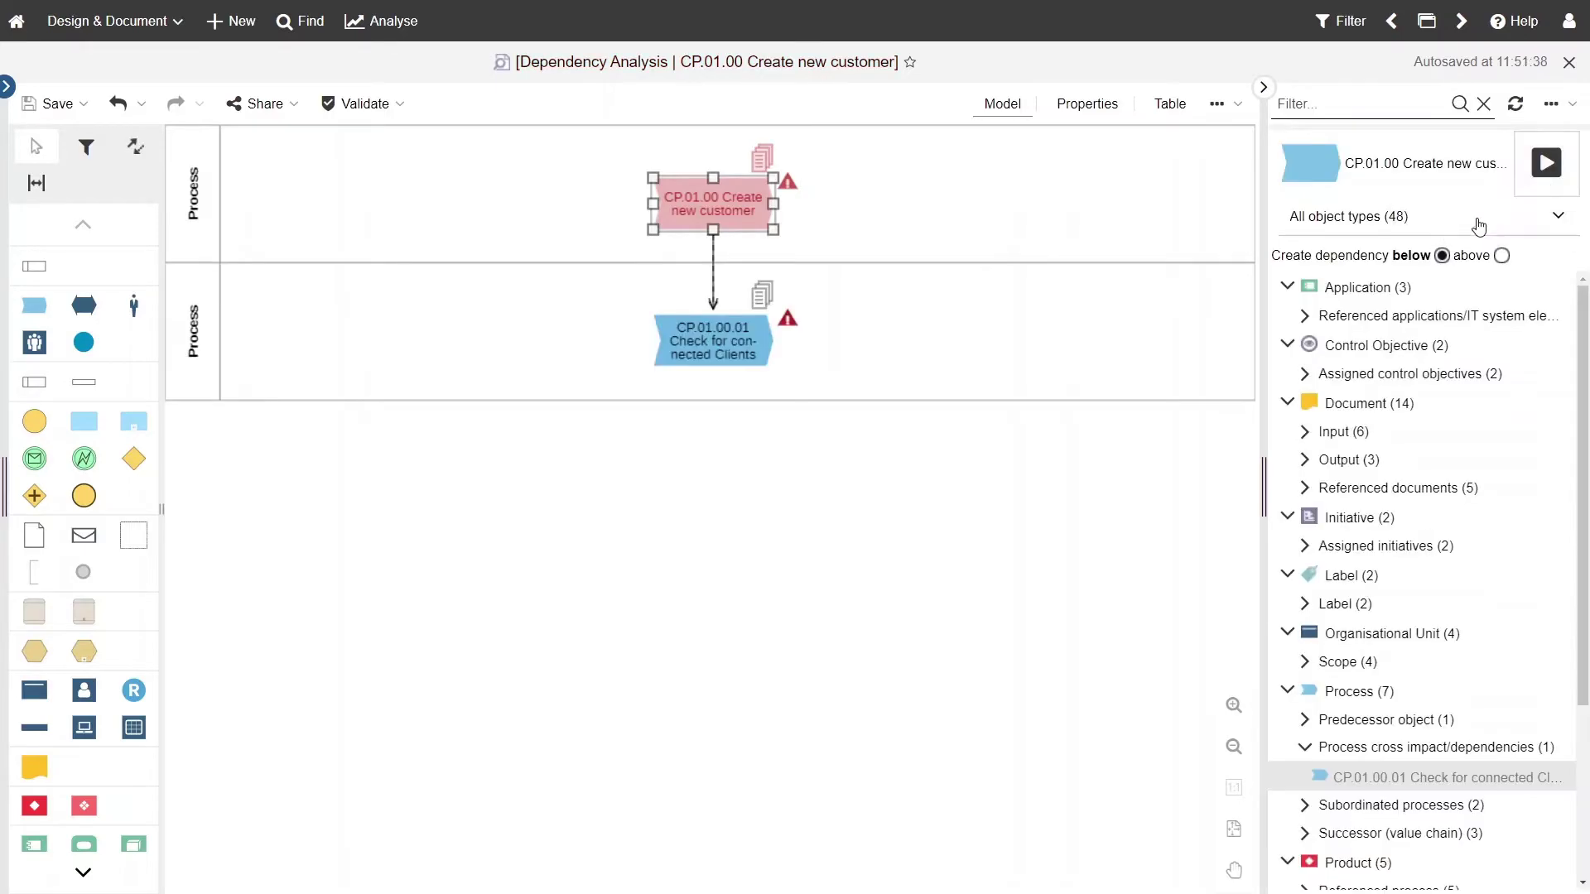
{"action": "scroll", "coordinate": [1339, 607], "scroll_direction": "down", "scroll_amount": 2}
{"action": "scroll", "coordinate": [1339, 607], "scroll_direction": "down", "scroll_amount": 1}
- Add the process's risks, then the two controls required by Money laundering
{"action": "left_click", "coordinate": [1341, 700]}
{"action": "left_click", "coordinate": [1380, 728]}
{"action": "left_click", "coordinate": [1400, 785], "text": "shift"}
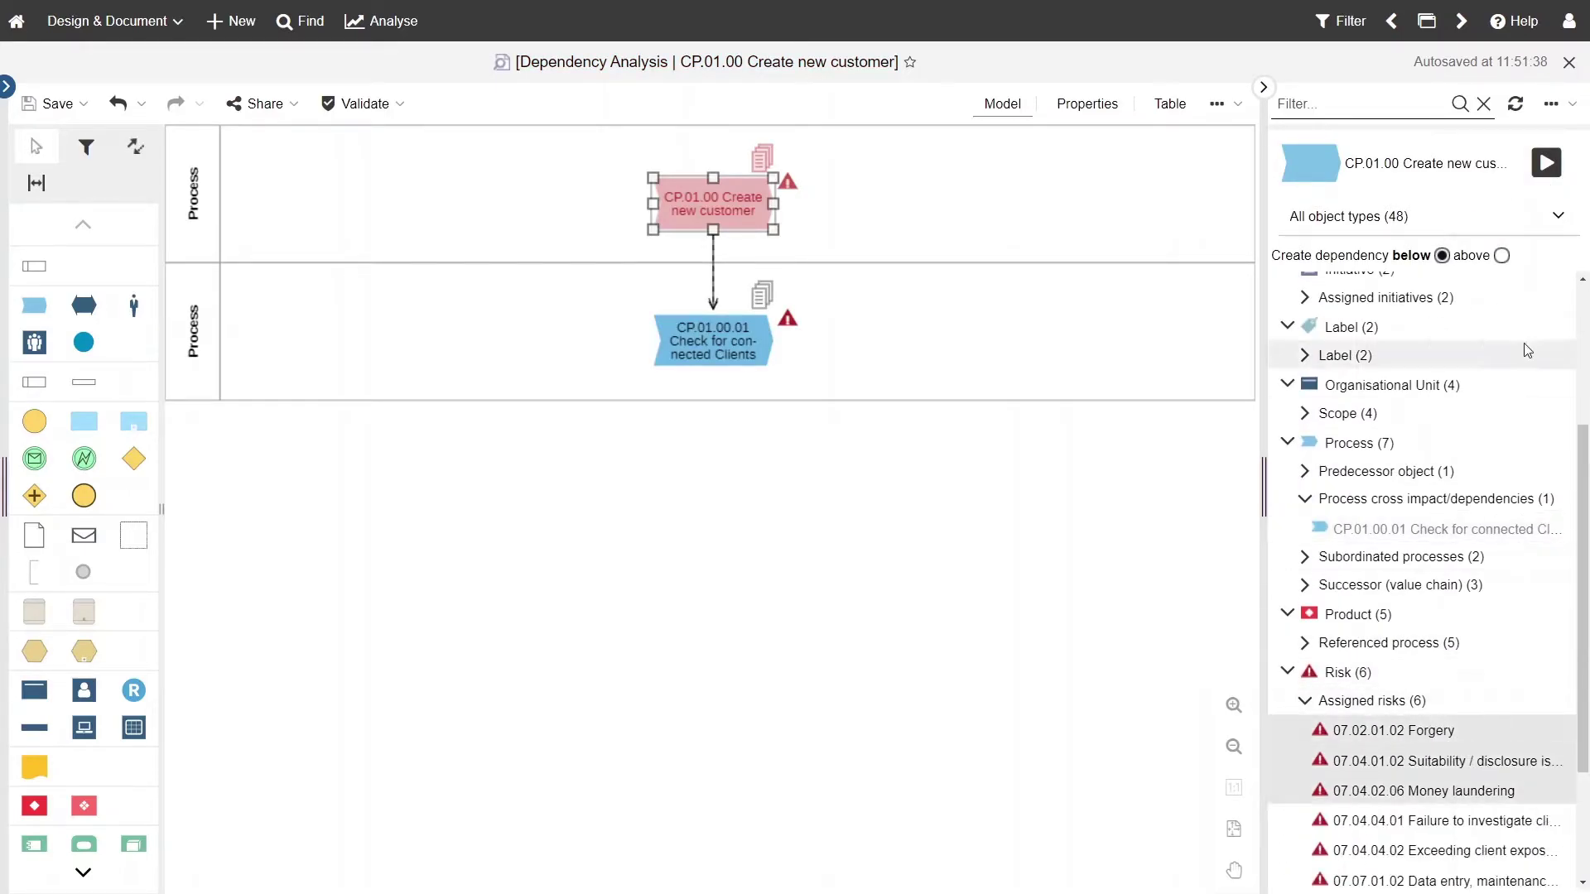
{"action": "left_click", "coordinate": [1545, 162]}
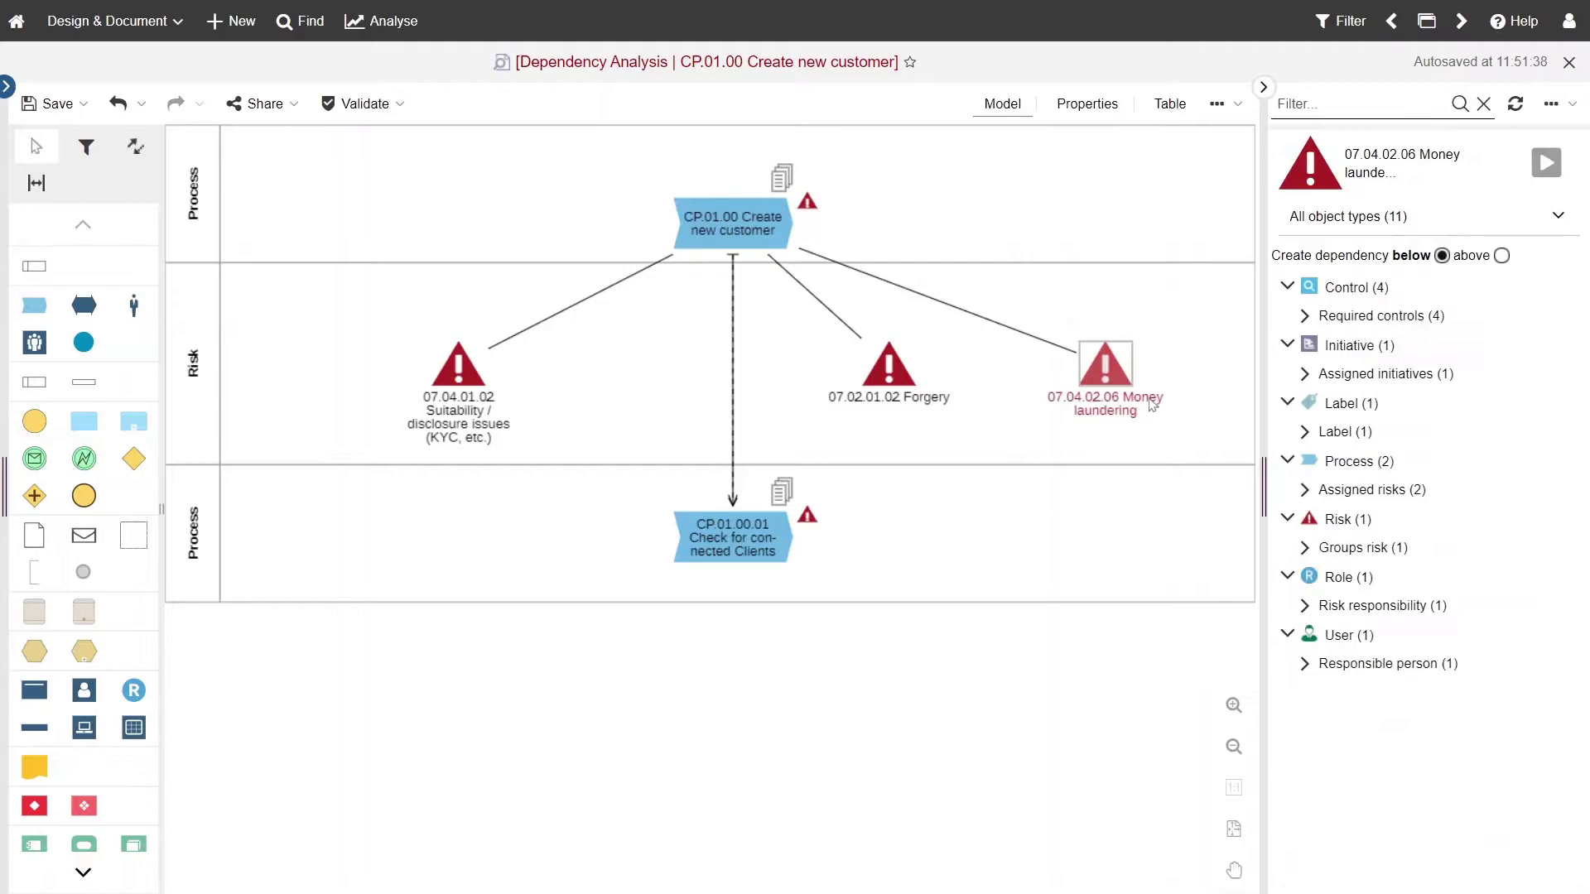
{"action": "left_click", "coordinate": [1304, 315]}
{"action": "left_click", "coordinate": [1366, 345]}
{"action": "left_click", "coordinate": [1374, 400], "text": "shift"}
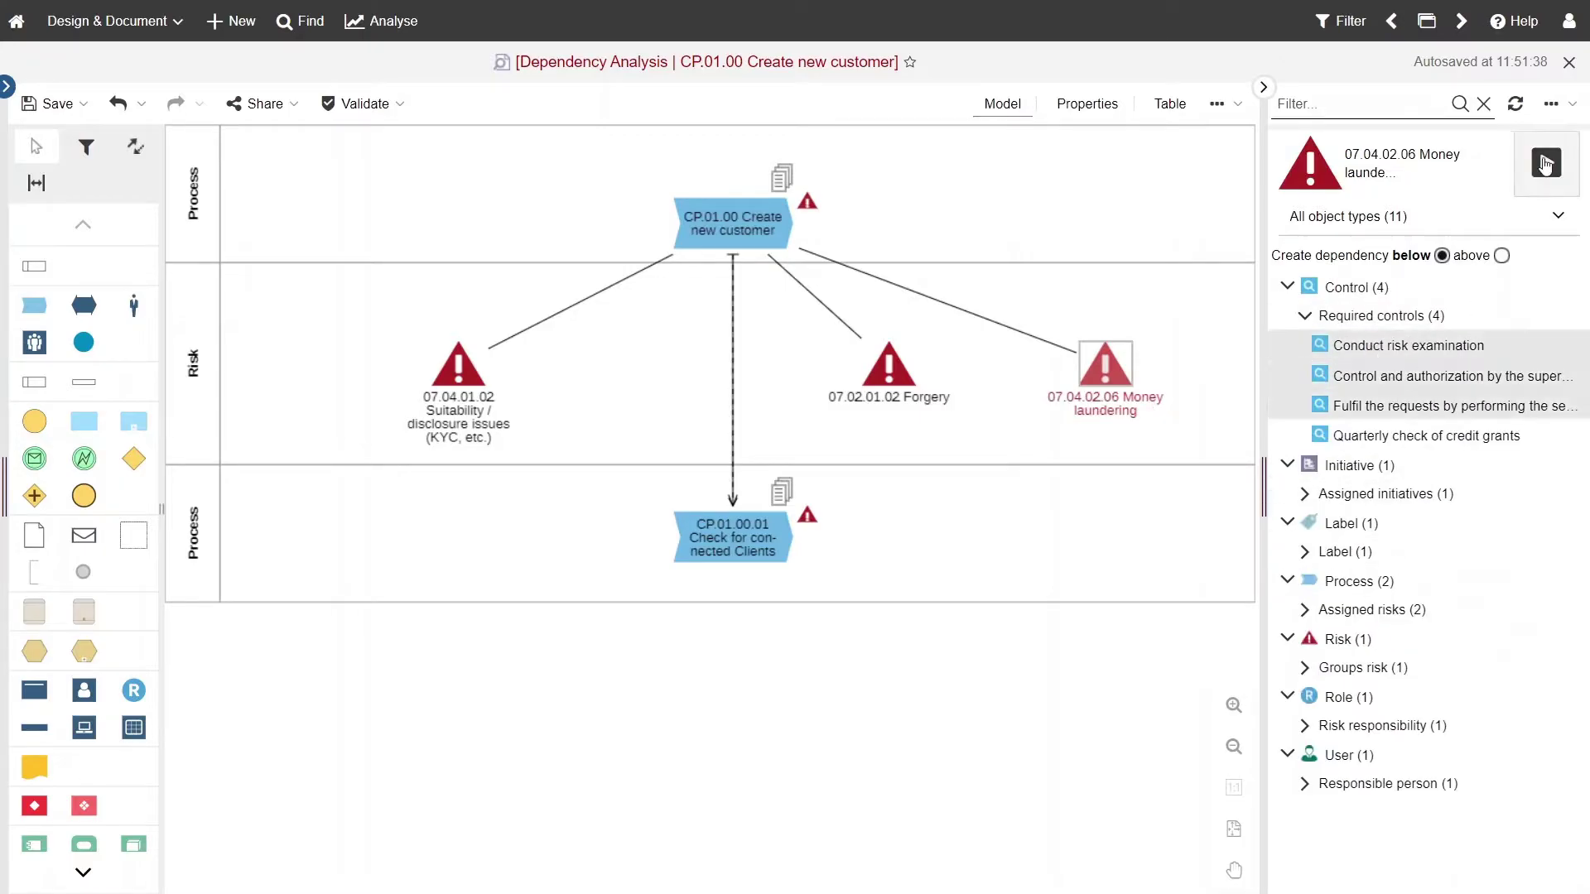
{"action": "left_click", "coordinate": [1545, 162]}
- Add two of the process's output documents in a Document lane
{"action": "left_click", "coordinate": [1233, 747]}
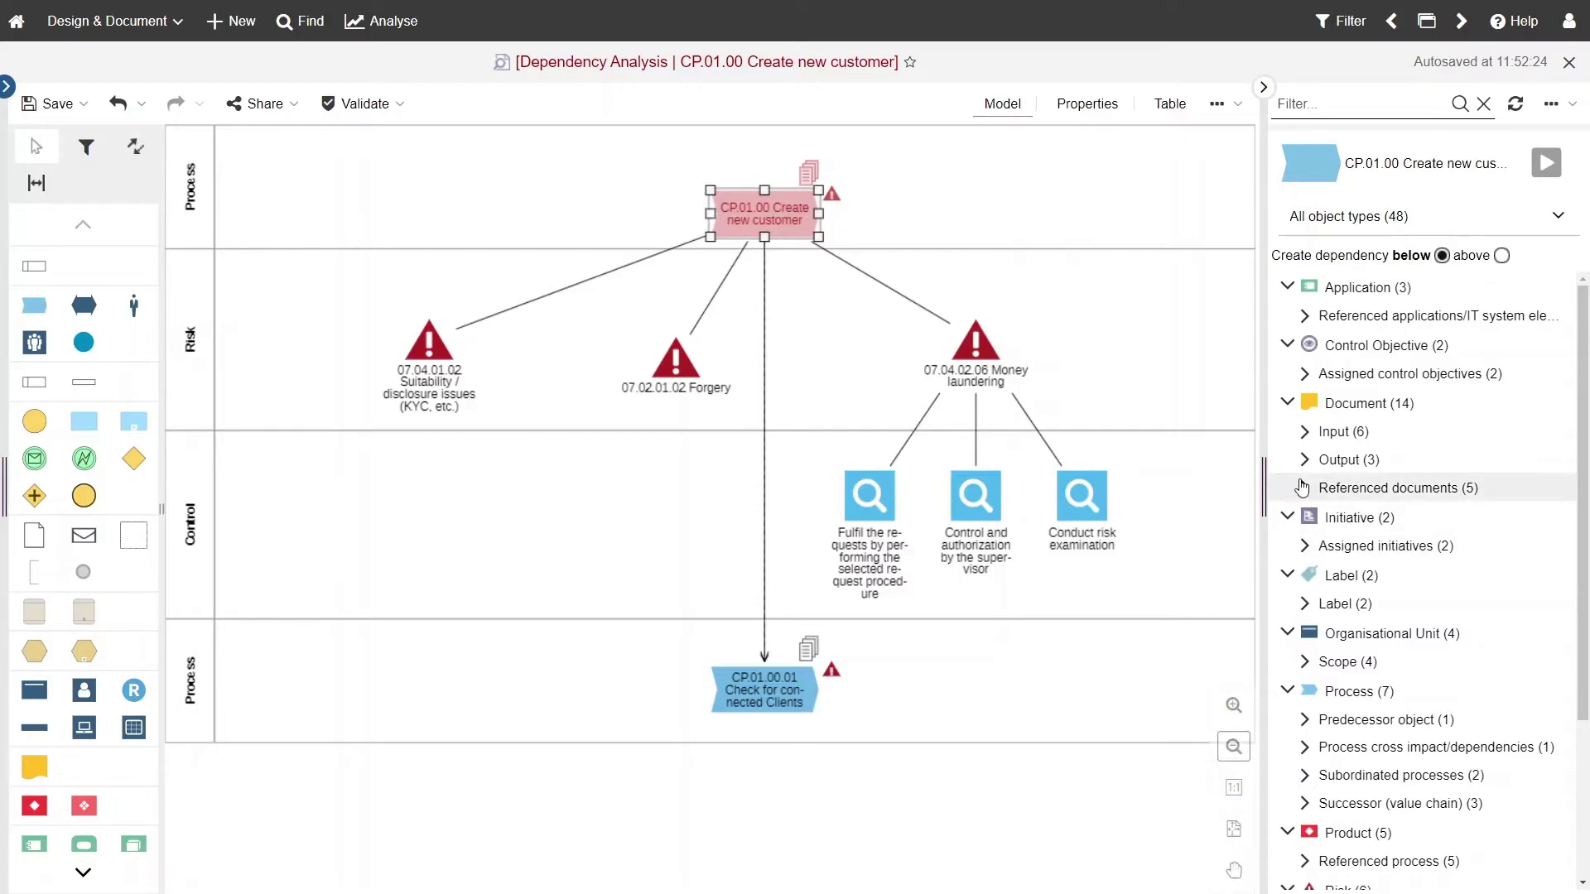
{"action": "left_click", "coordinate": [1305, 460]}
{"action": "left_click", "coordinate": [1374, 488]}
{"action": "left_click", "coordinate": [1374, 545], "text": "shift"}
{"action": "left_click", "coordinate": [1545, 163]}
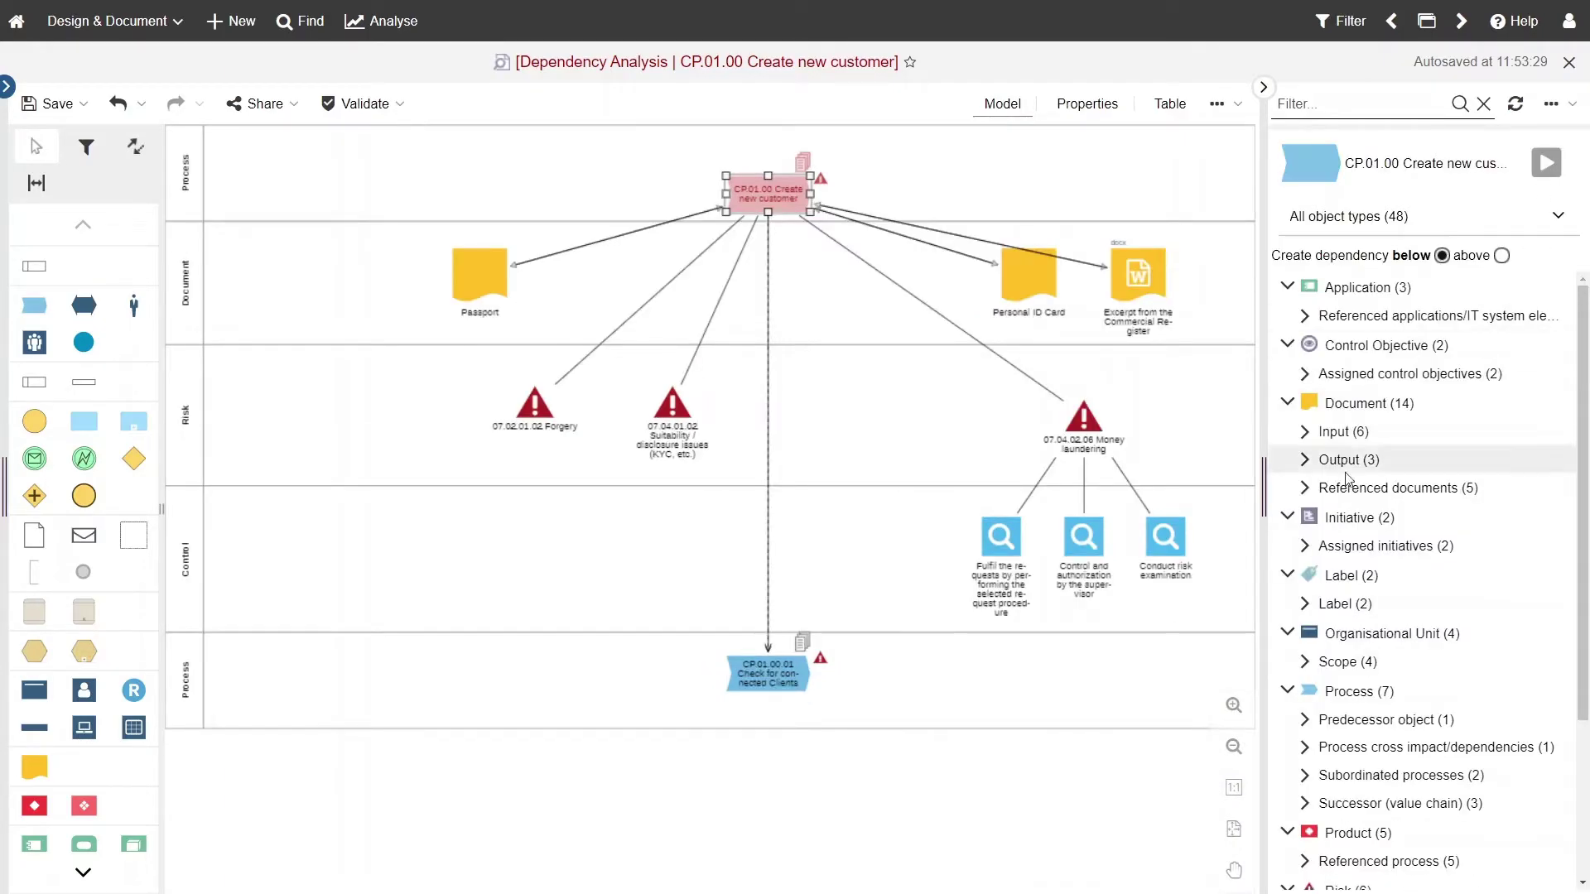
- Add both Creation of new customer initiatives in an Initiative lane
{"action": "left_click", "coordinate": [1305, 546]}
{"action": "left_click", "coordinate": [1407, 575]}
{"action": "left_click", "coordinate": [1407, 605], "text": "shift"}
{"action": "left_click", "coordinate": [1545, 163]}
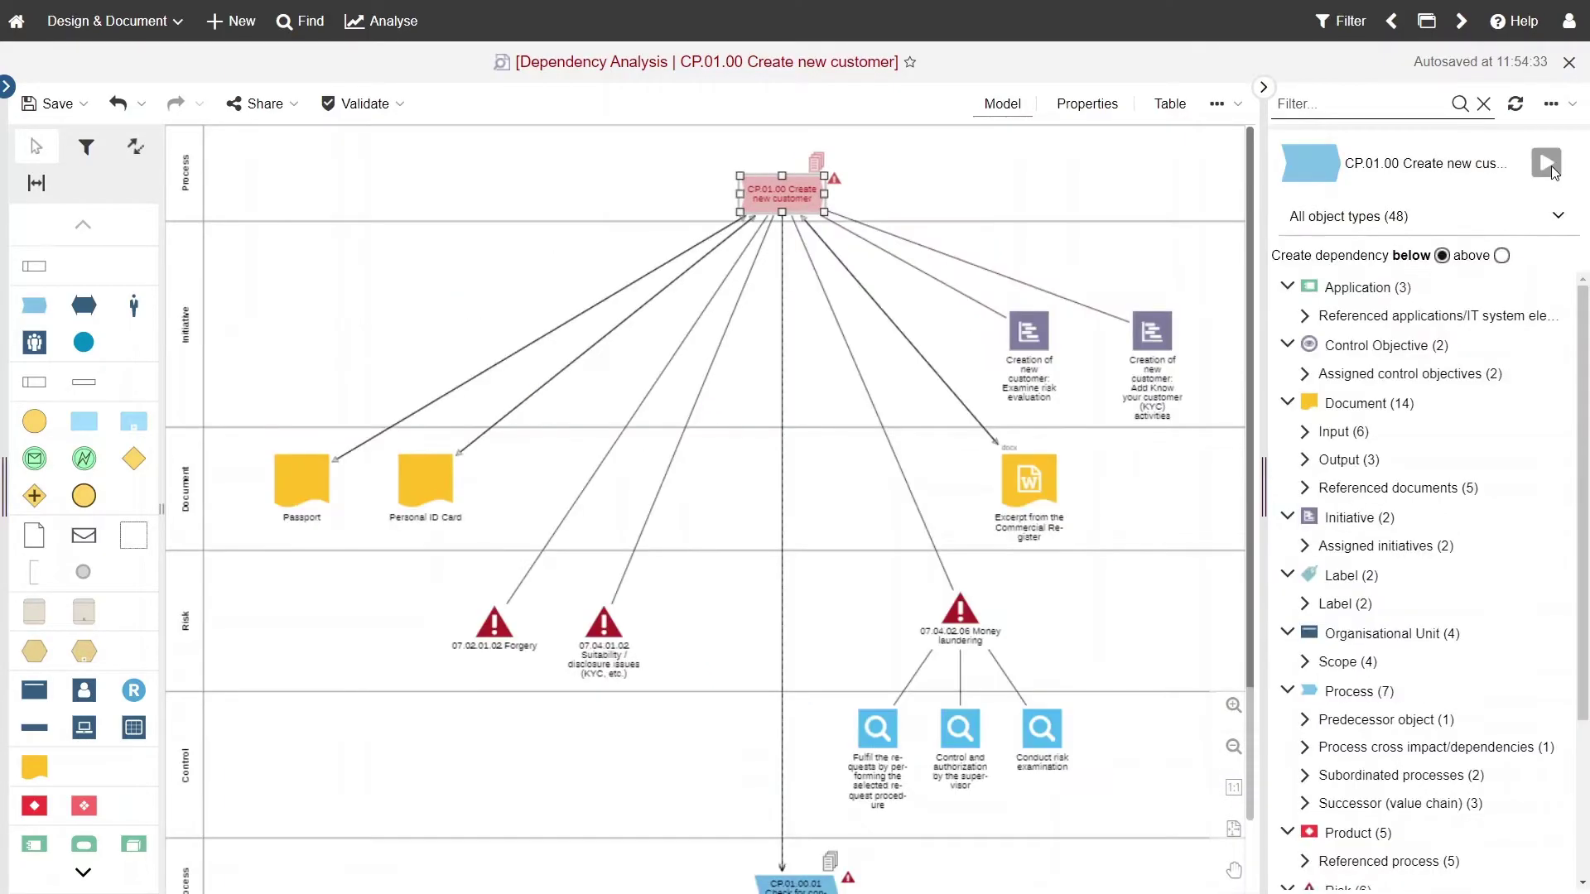
- Create an Initiative Impact Analysis for the Know your customer initiative from its template
{"action": "left_click", "coordinate": [7, 86]}
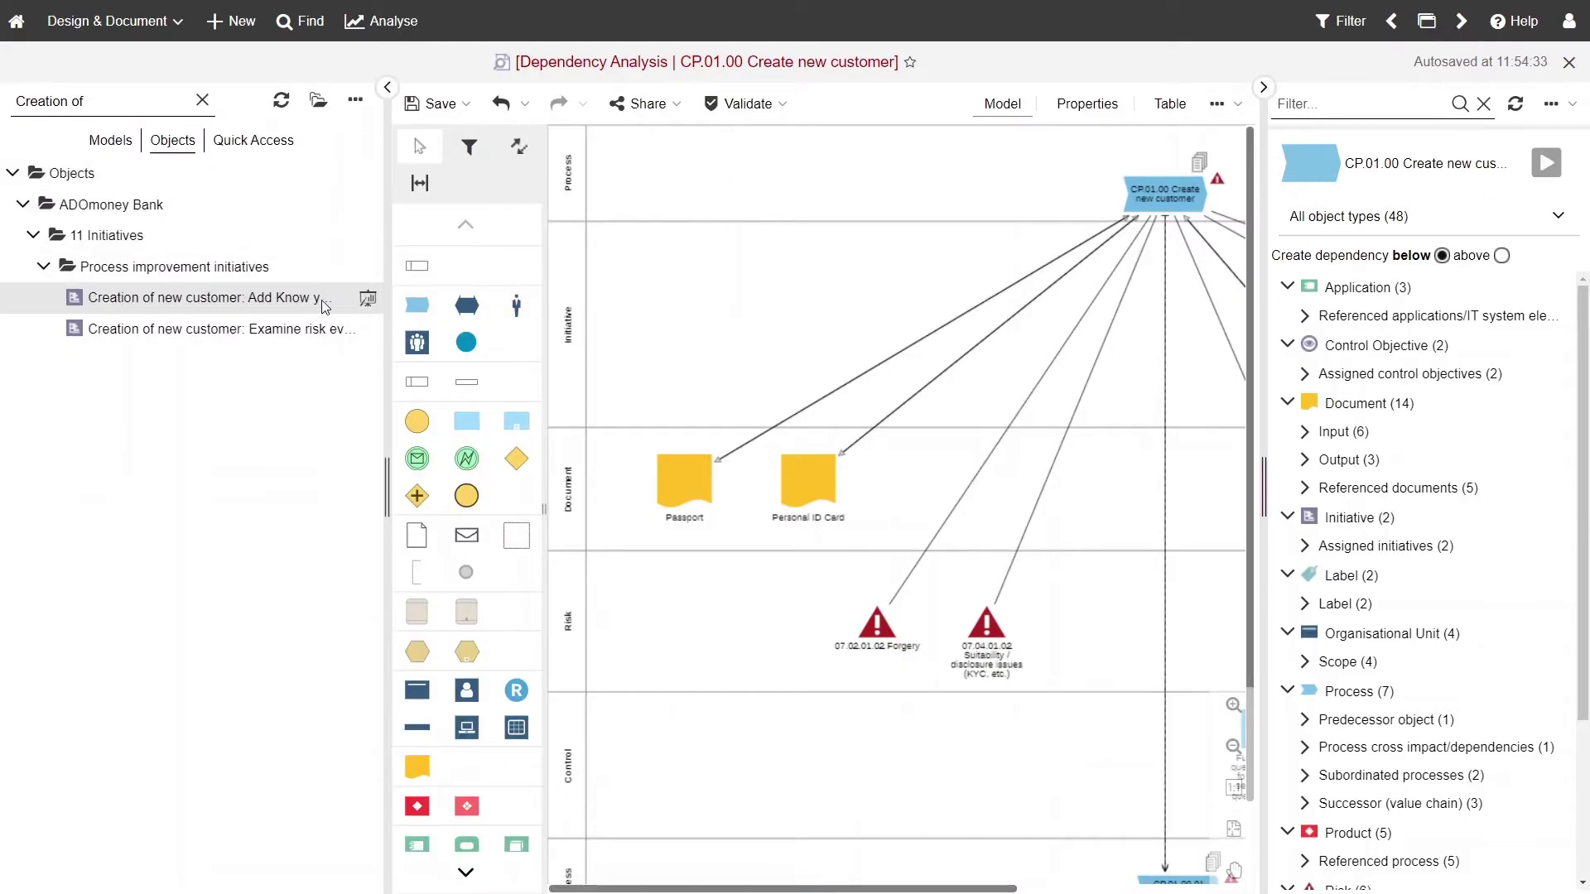
{"action": "left_click", "coordinate": [367, 298]}
{"action": "left_click", "coordinate": [414, 346]}
{"action": "left_click", "coordinate": [843, 327]}
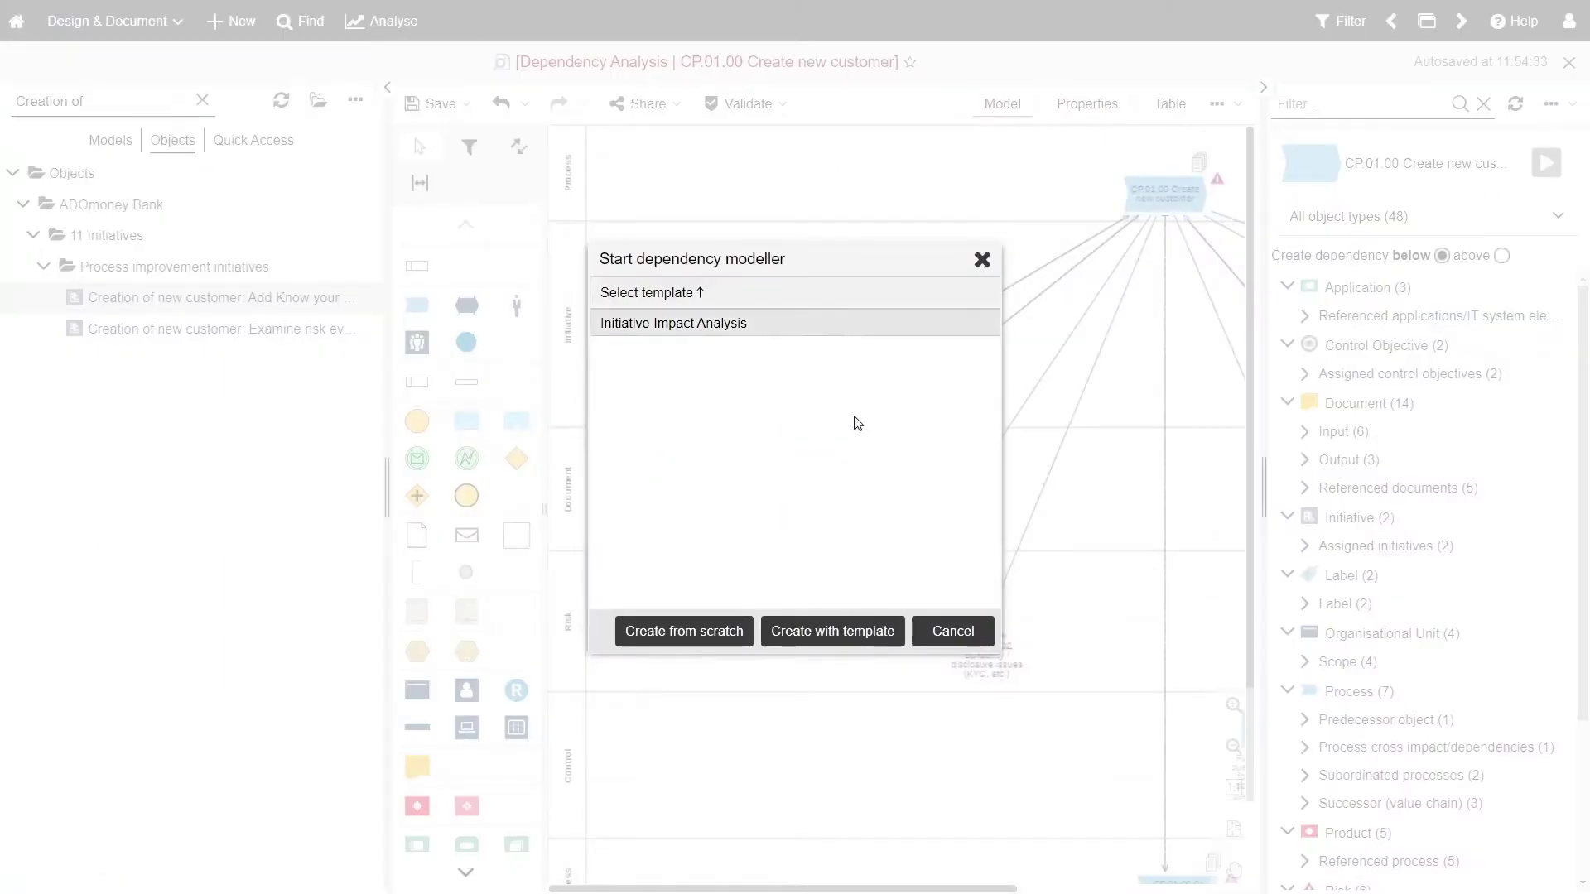
{"action": "left_click", "coordinate": [863, 652]}
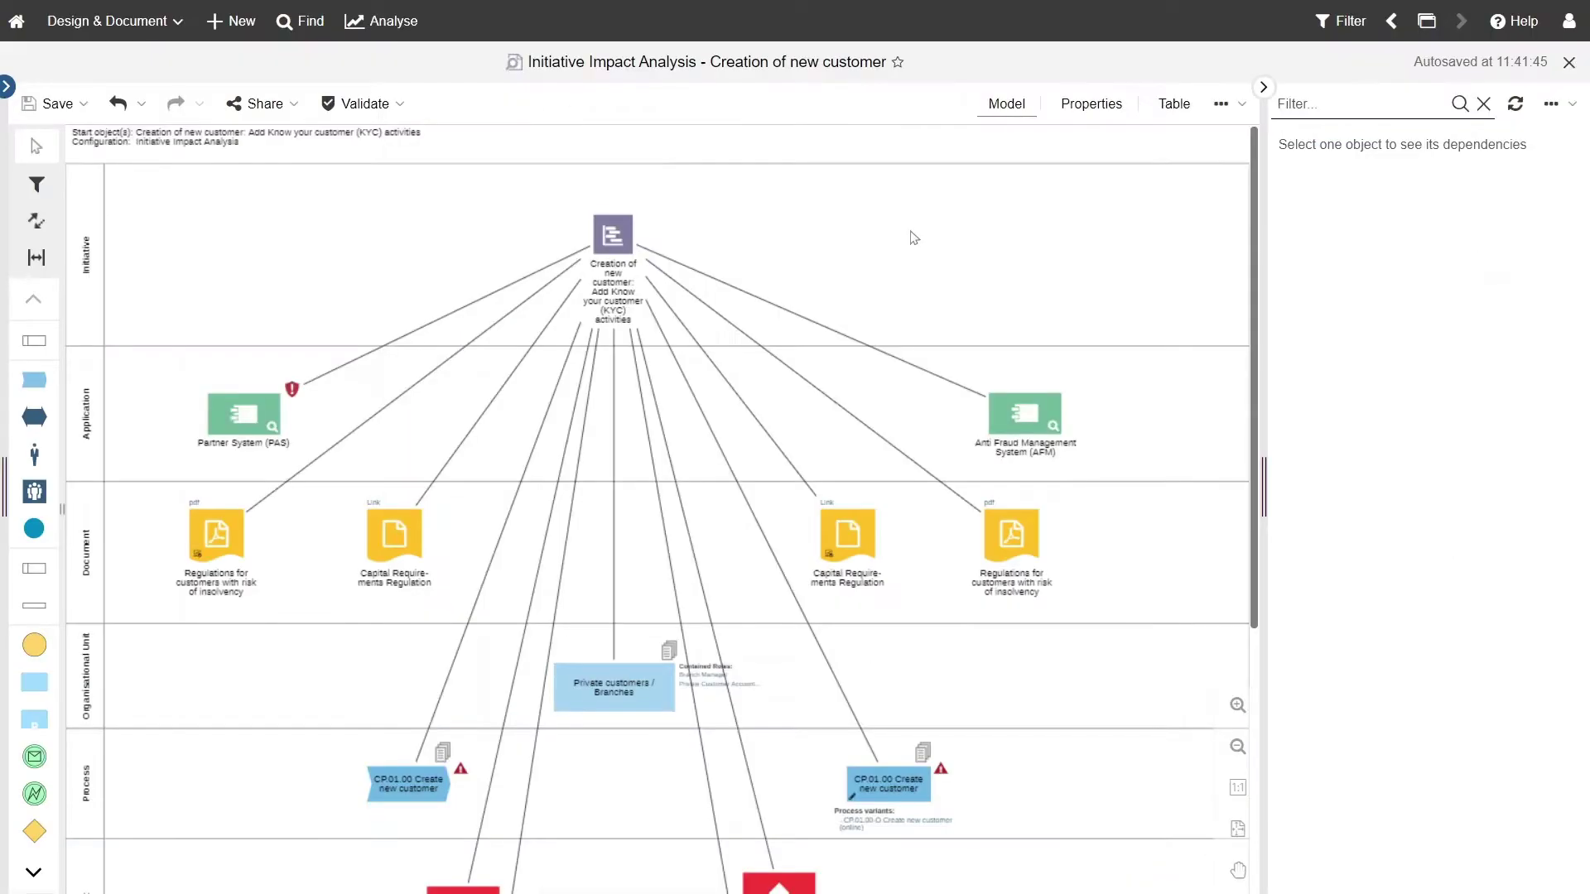
{"action": "left_click_drag", "start_coordinate": [1256, 211], "coordinate": [1267, 361]}
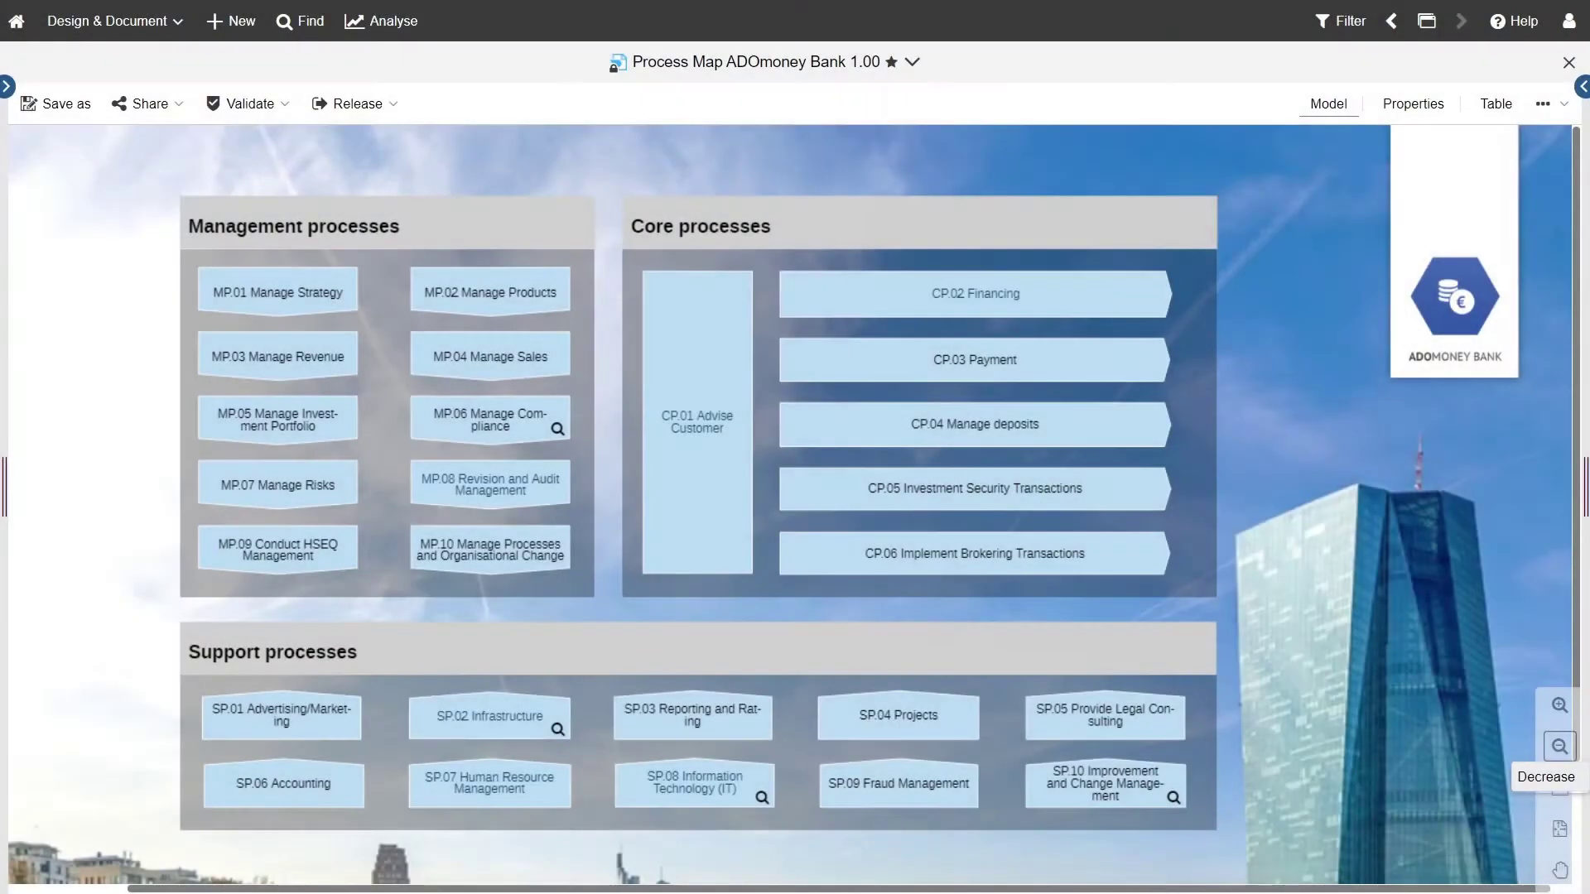
- Turn on process map colouring for Process elements by Business value
{"action": "left_click", "coordinate": [1542, 103]}
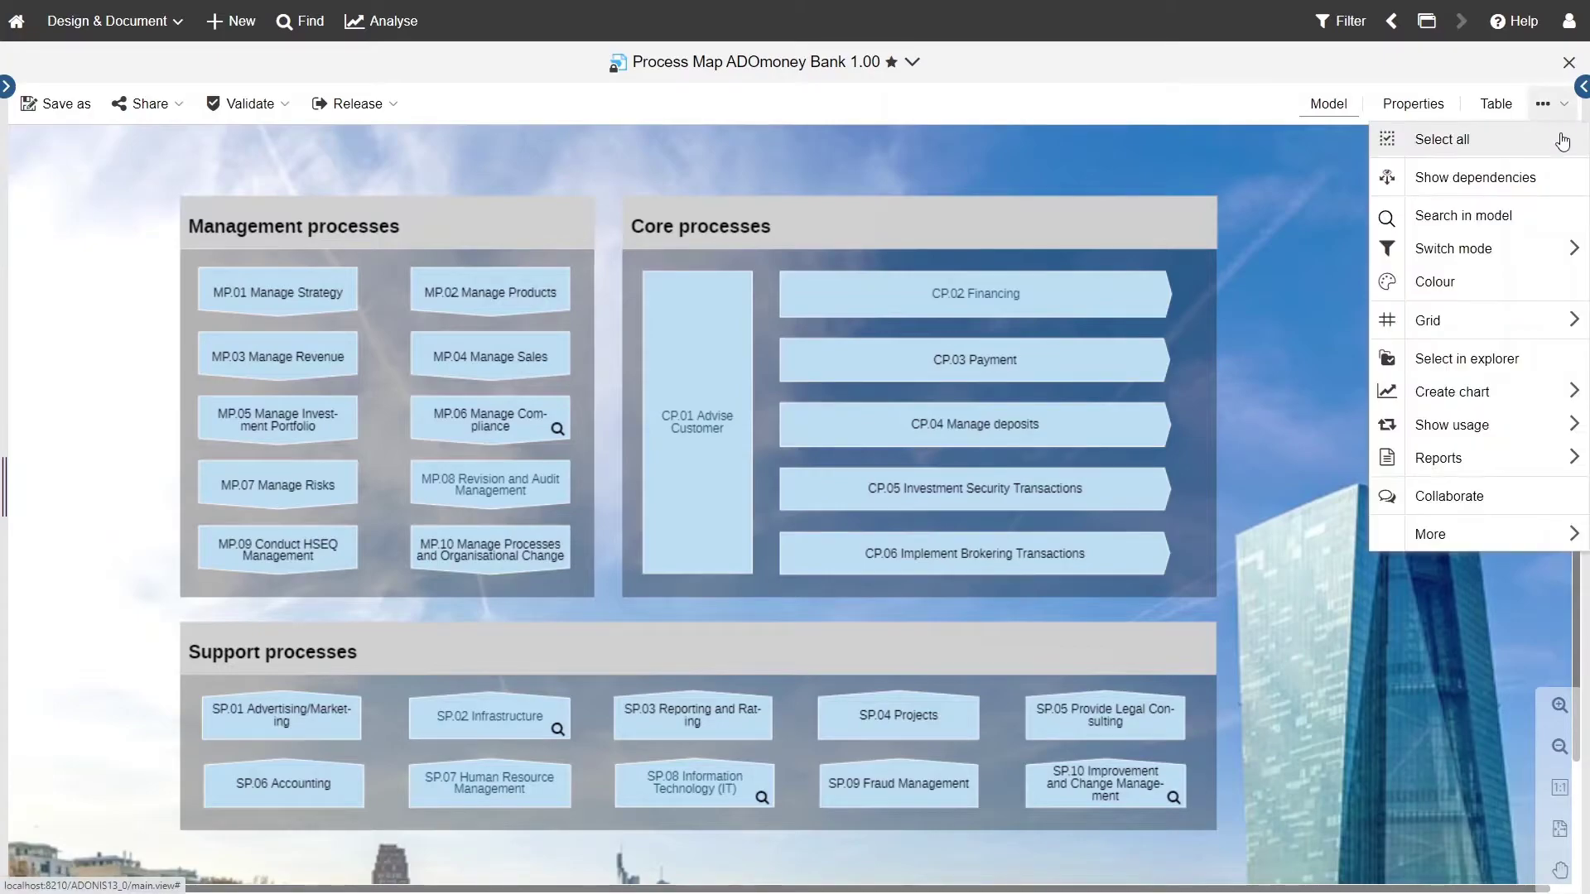
{"action": "left_click", "coordinate": [1515, 281]}
{"action": "left_click", "coordinate": [1356, 117]}
{"action": "left_click", "coordinate": [1449, 194]}
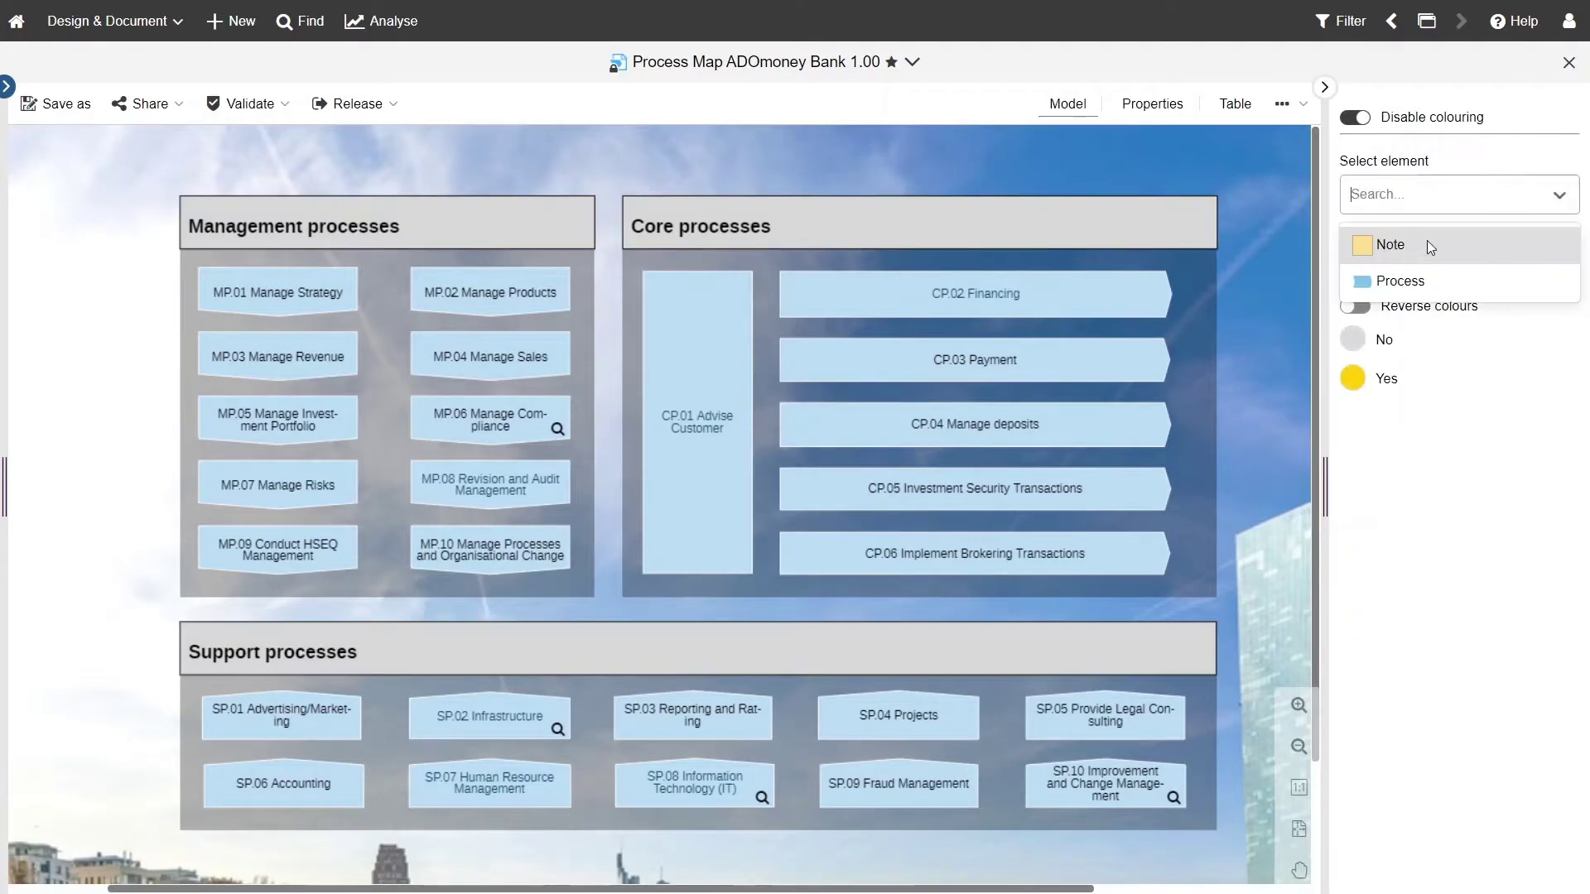
{"action": "left_click", "coordinate": [1402, 277]}
{"action": "left_click", "coordinate": [1505, 271]}
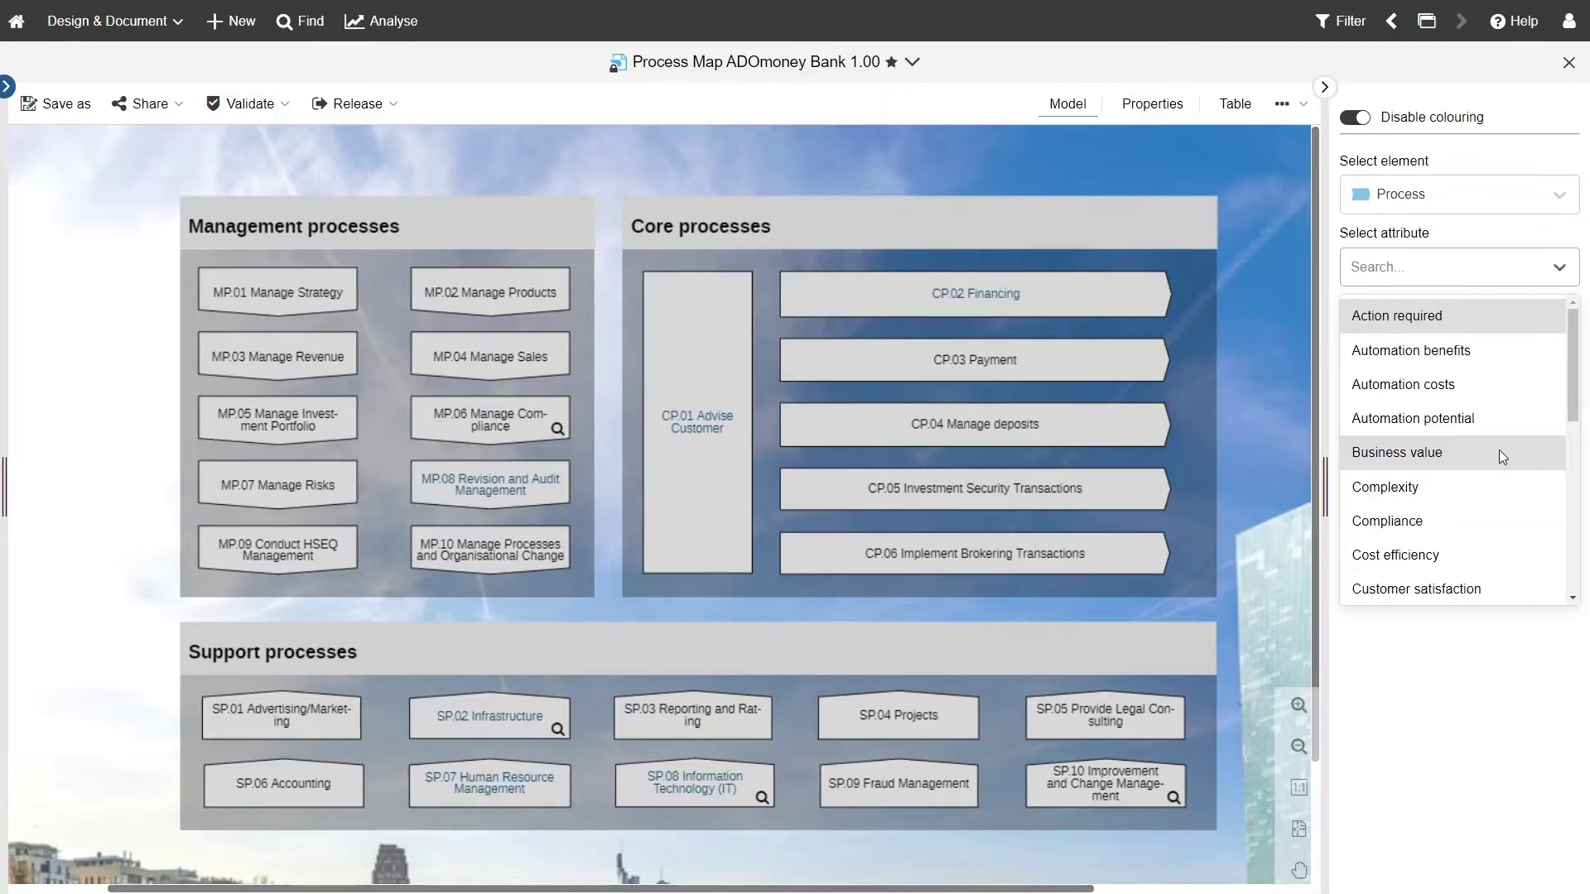
{"action": "left_click", "coordinate": [1499, 452]}
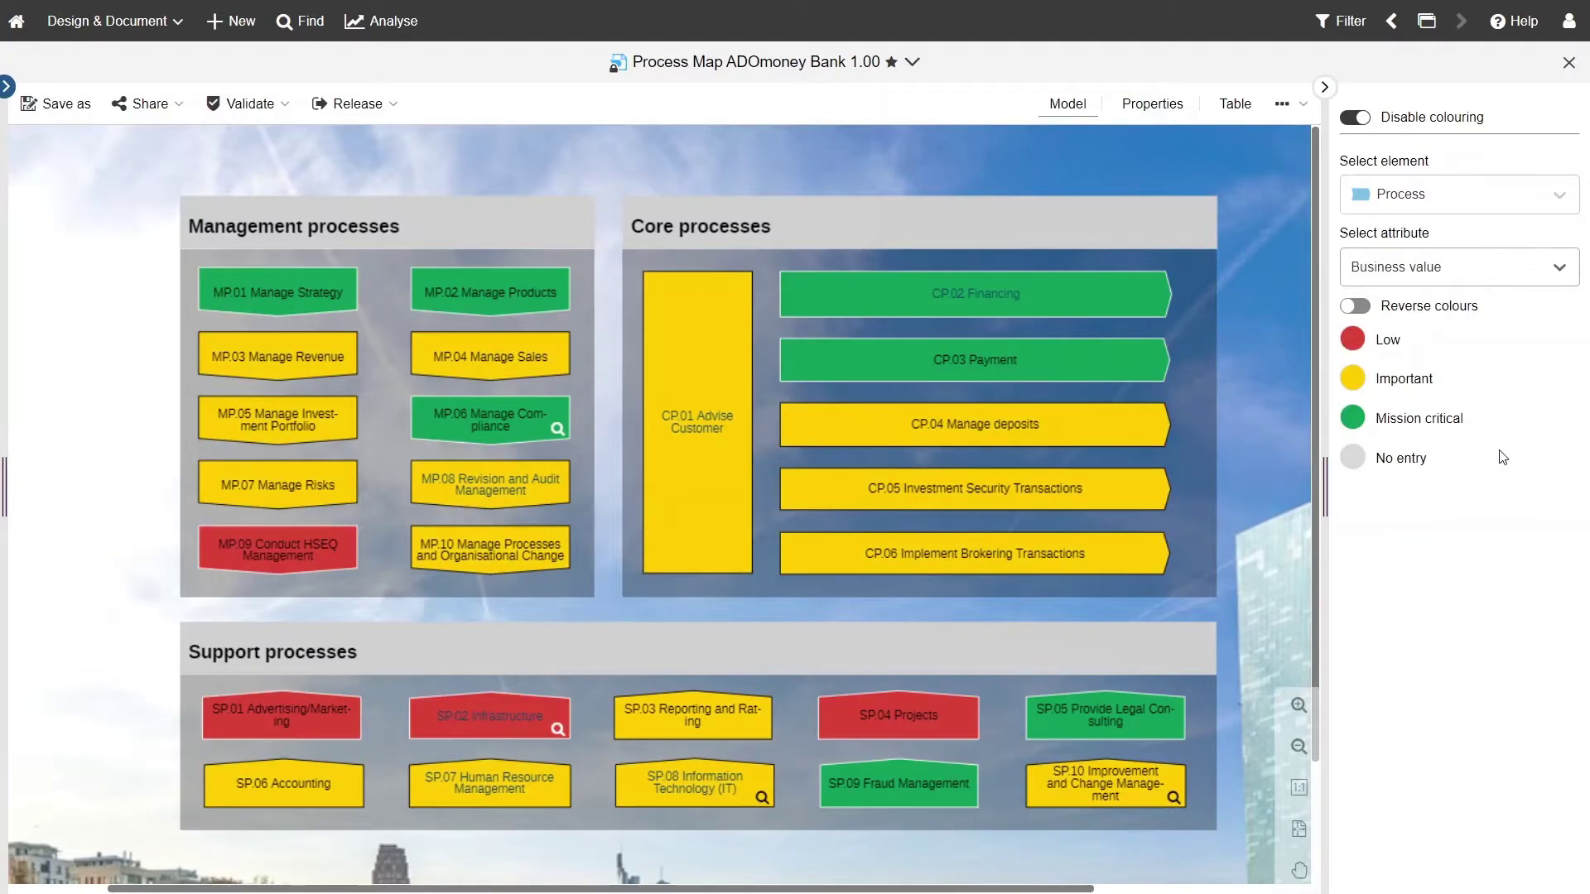
- Switch the colouring to Automation potential and show no-entry processes in grey
{"action": "left_click", "coordinate": [1544, 262]}
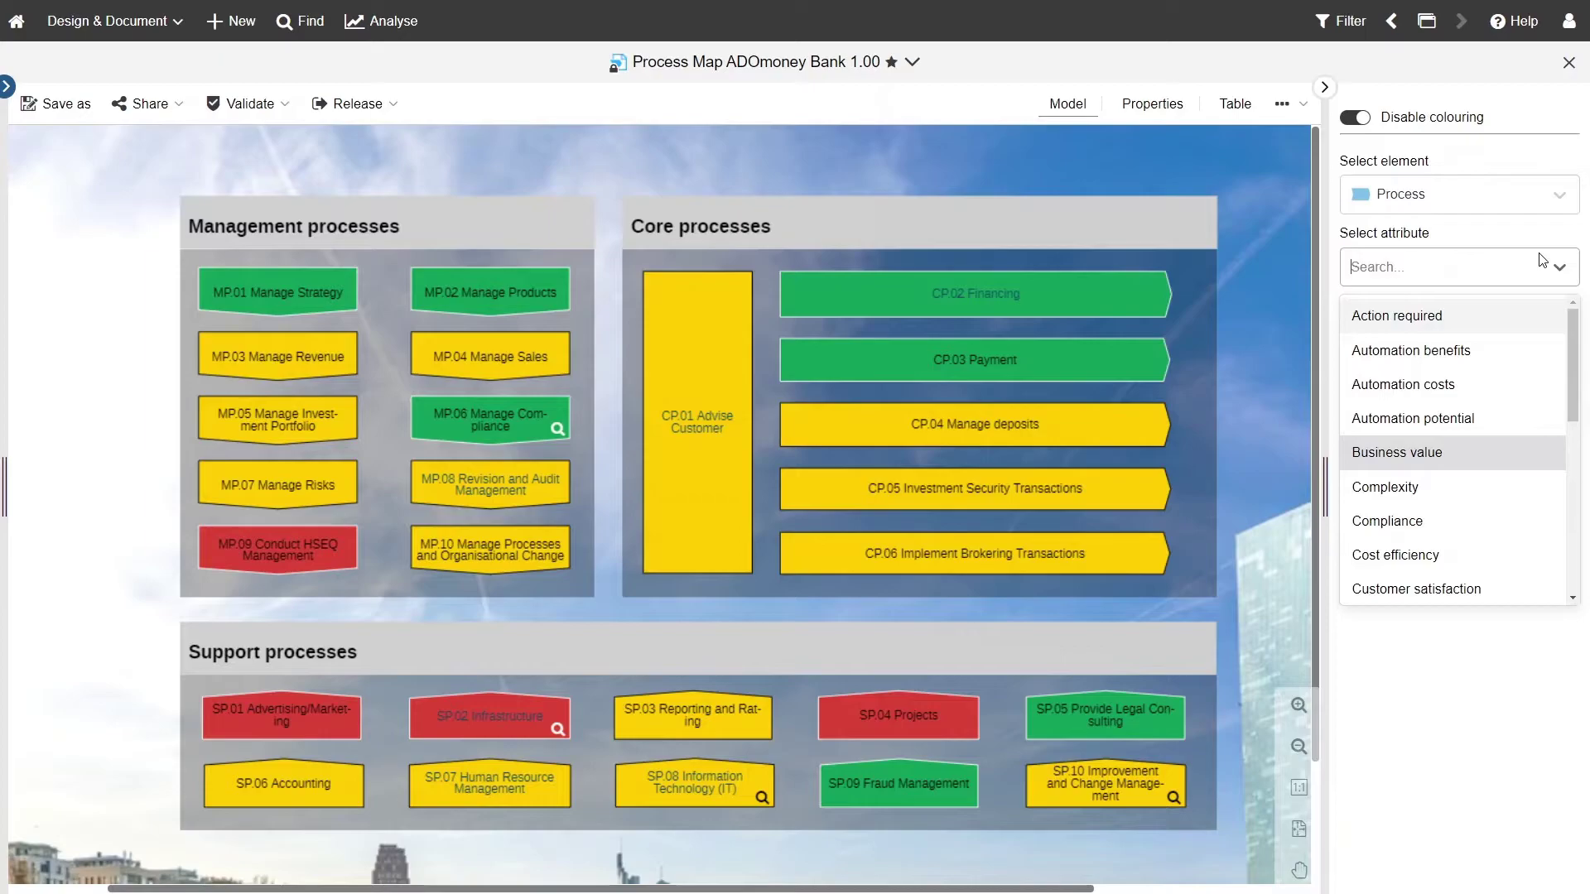
{"action": "left_click", "coordinate": [1544, 414]}
{"action": "left_click", "coordinate": [1352, 339]}
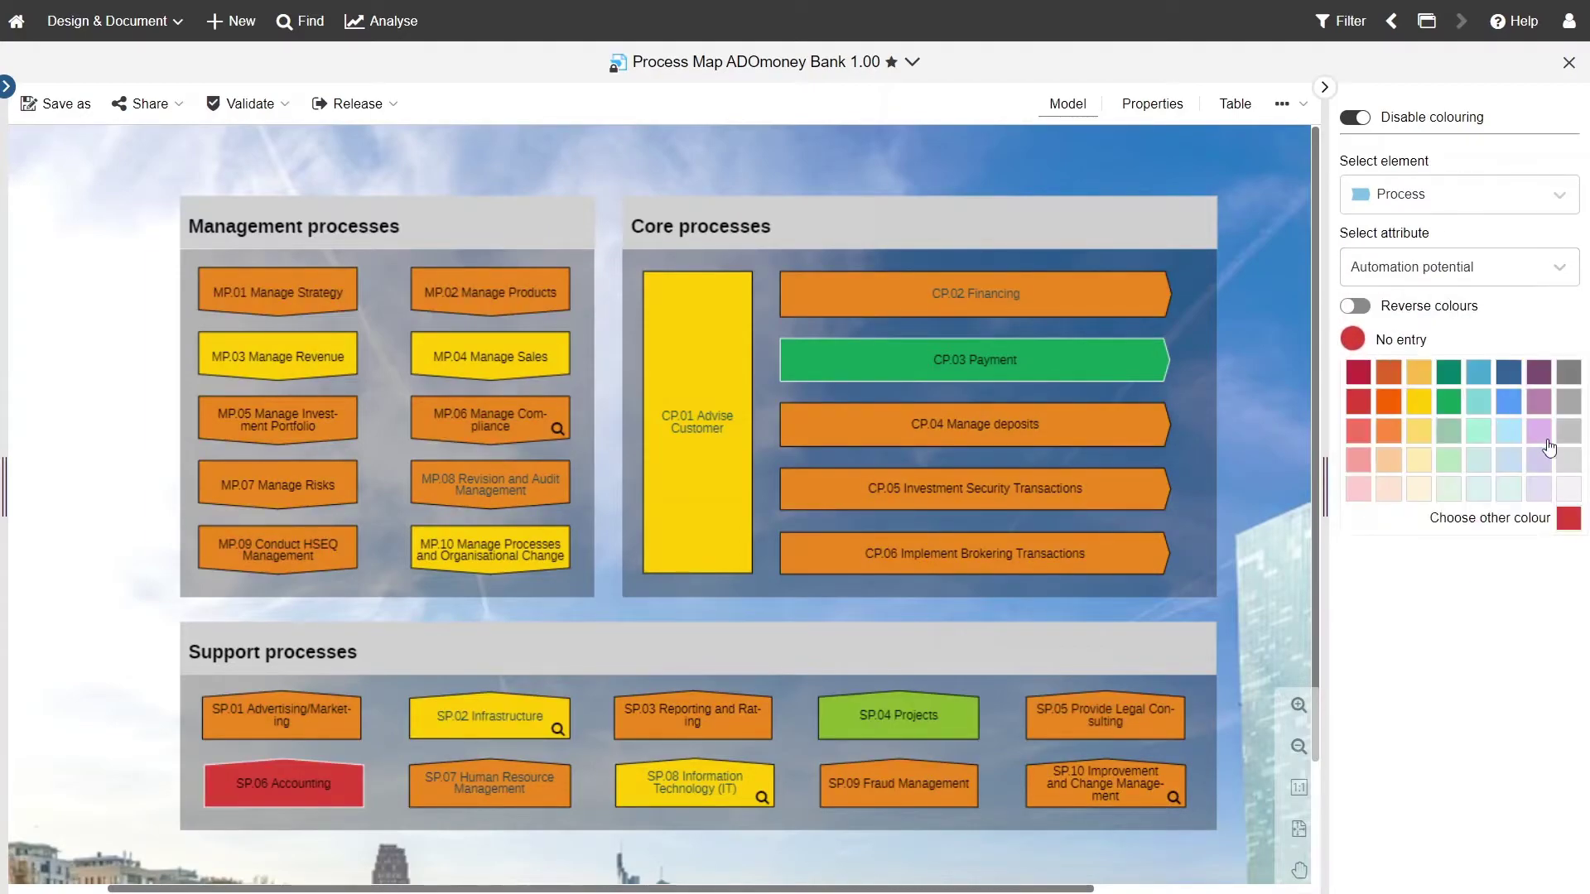
{"action": "left_click", "coordinate": [1570, 441]}
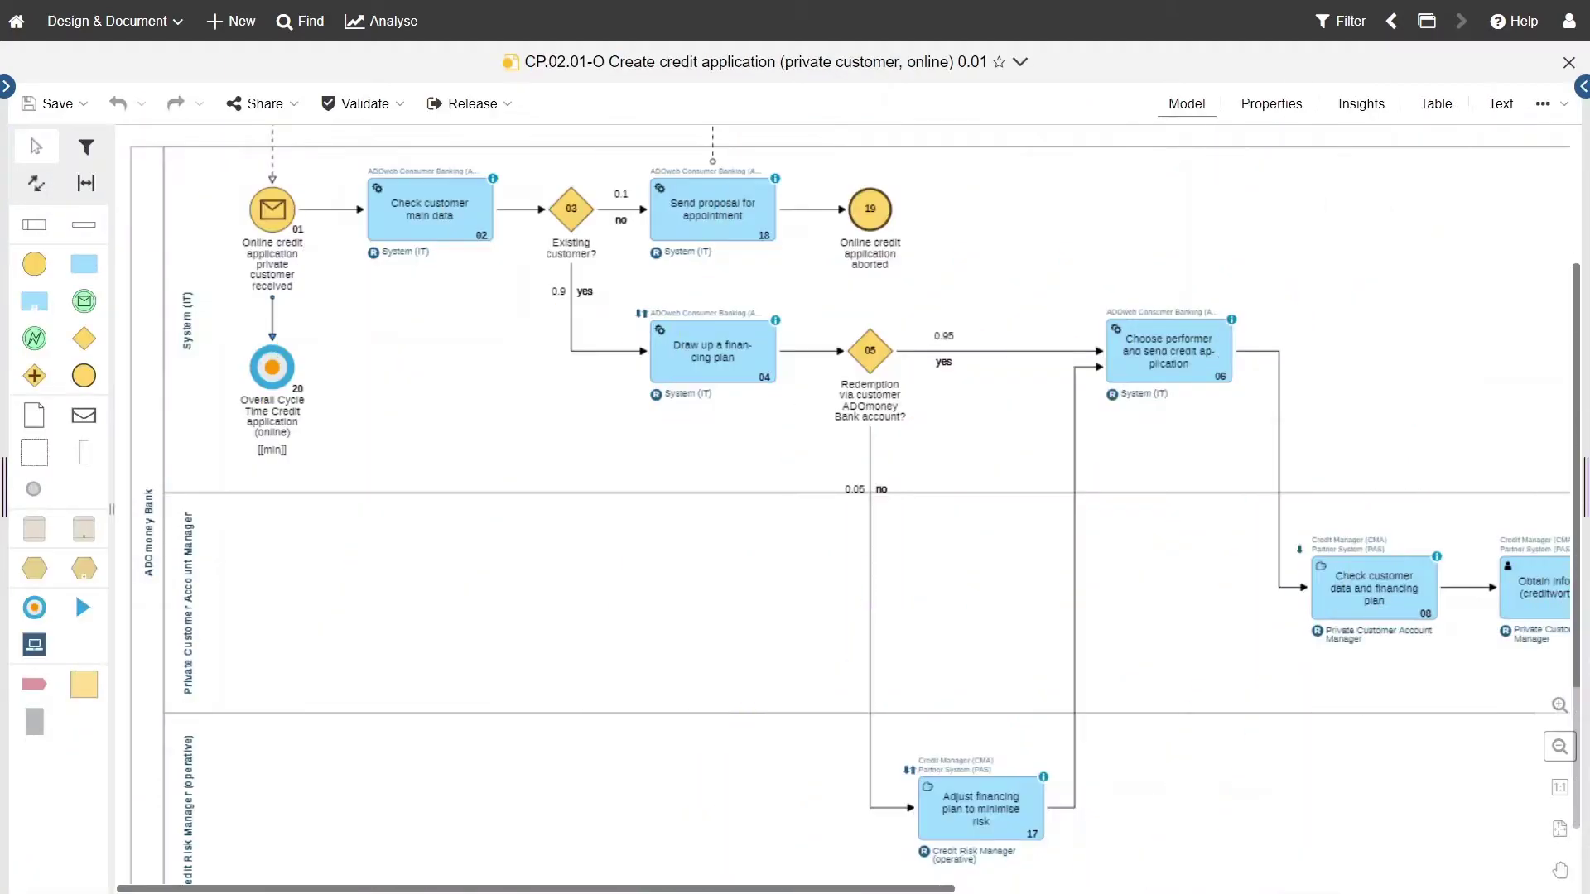
- Enable colouring of the CP.02.01-O flowchart's Task elements by Task type
{"action": "left_click", "coordinate": [1542, 103]}
{"action": "left_click", "coordinate": [1410, 348]}
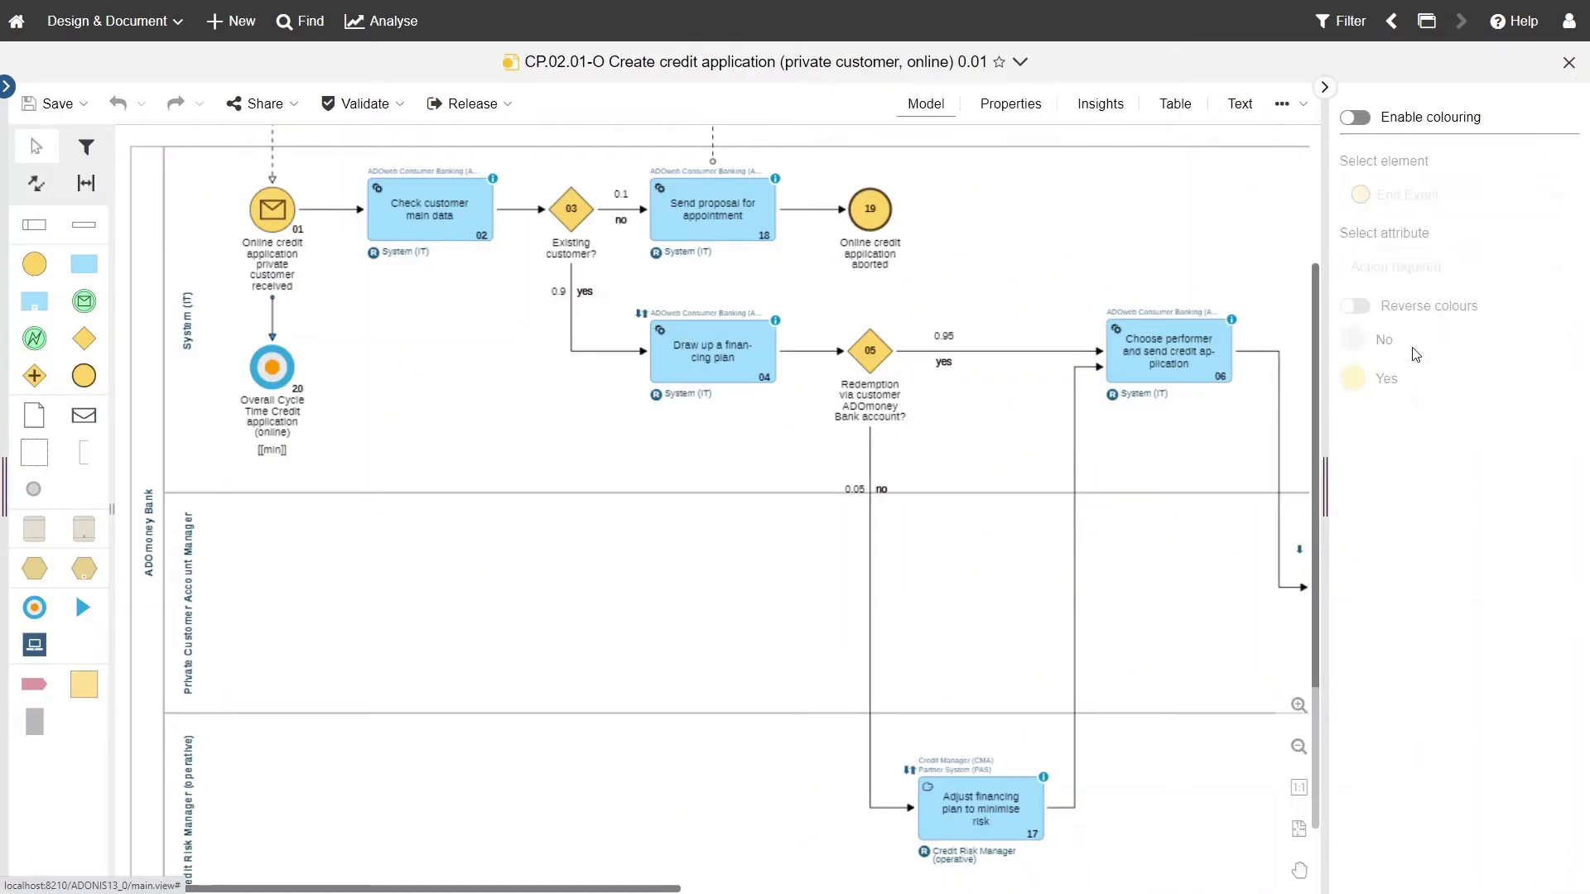
{"action": "left_click", "coordinate": [1356, 117]}
{"action": "left_click", "coordinate": [1441, 195]}
{"action": "left_click", "coordinate": [1408, 458]}
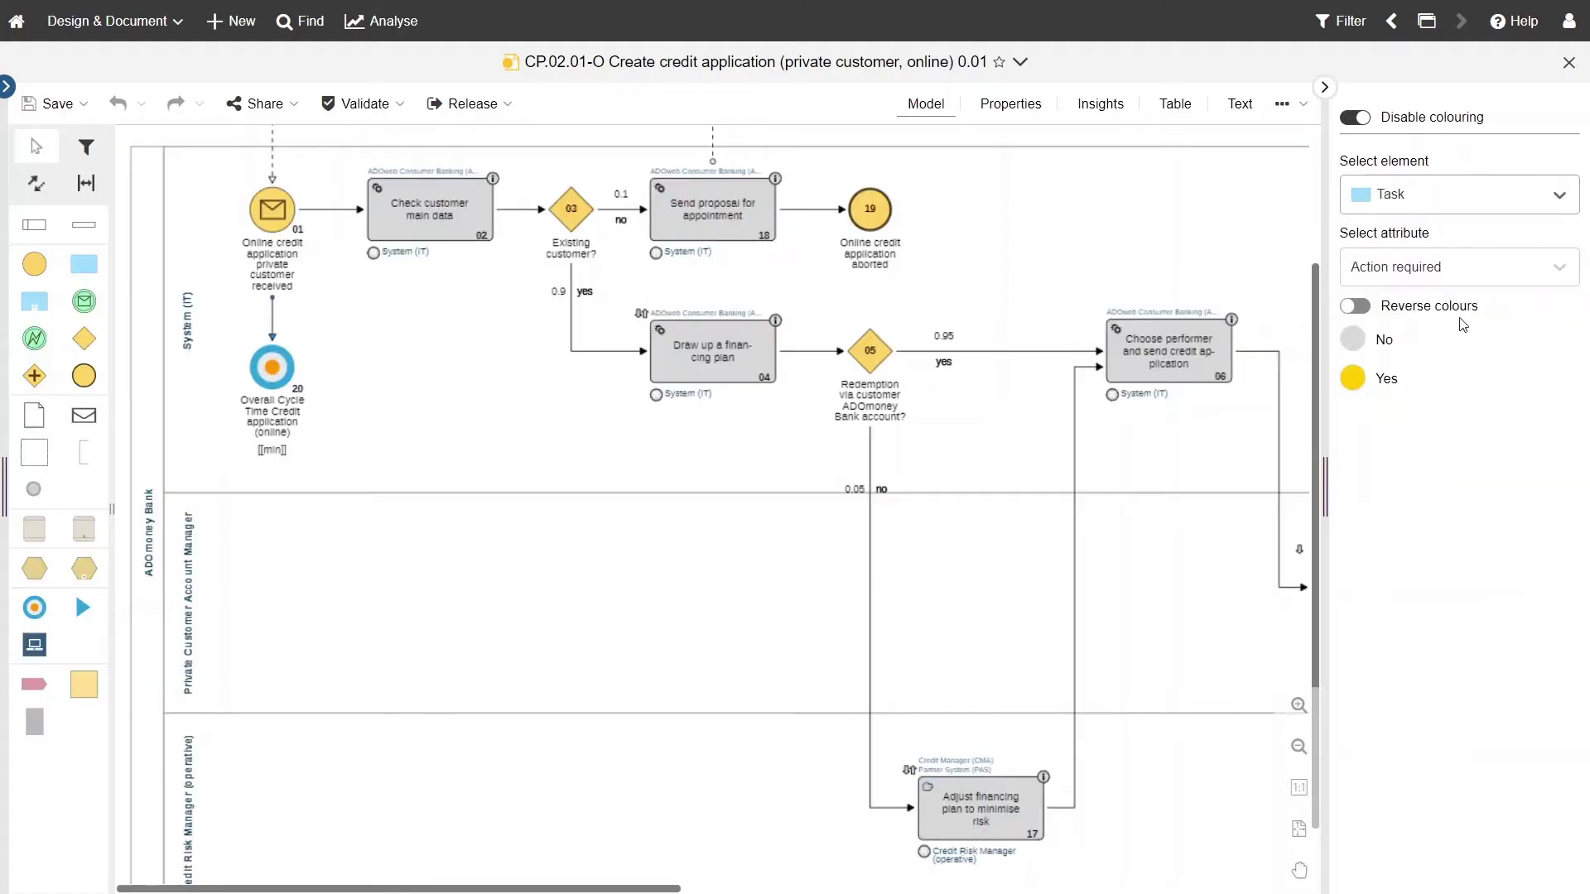
{"action": "left_click", "coordinate": [1478, 277]}
{"action": "type", "text": "task"}
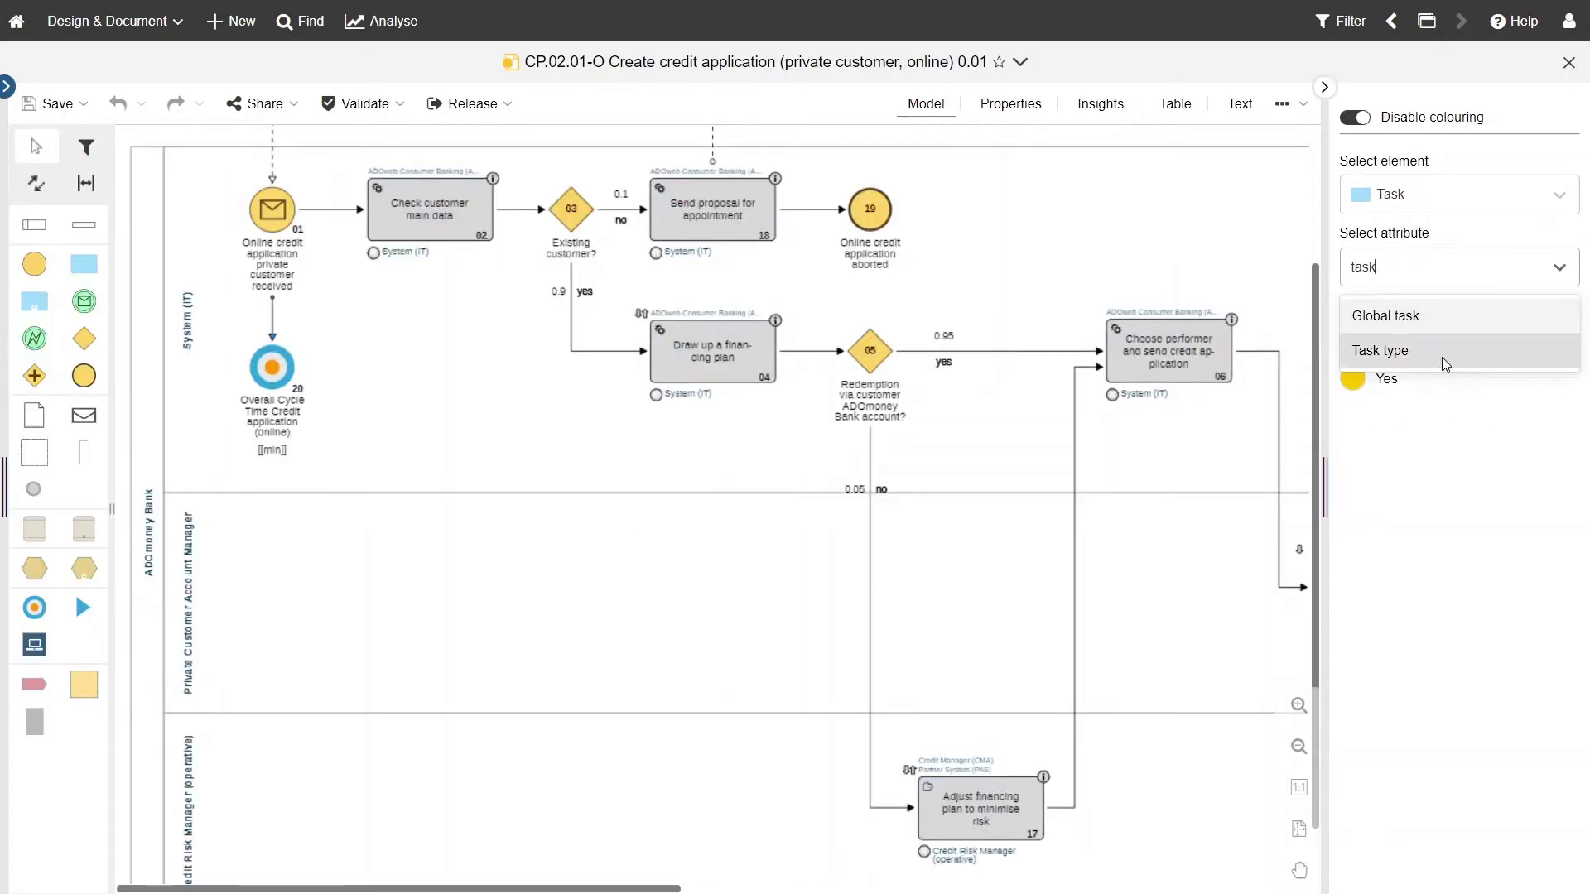
{"action": "left_click", "coordinate": [1442, 361]}
{"action": "left_click_drag", "start_coordinate": [666, 889], "coordinate": [1258, 889]}
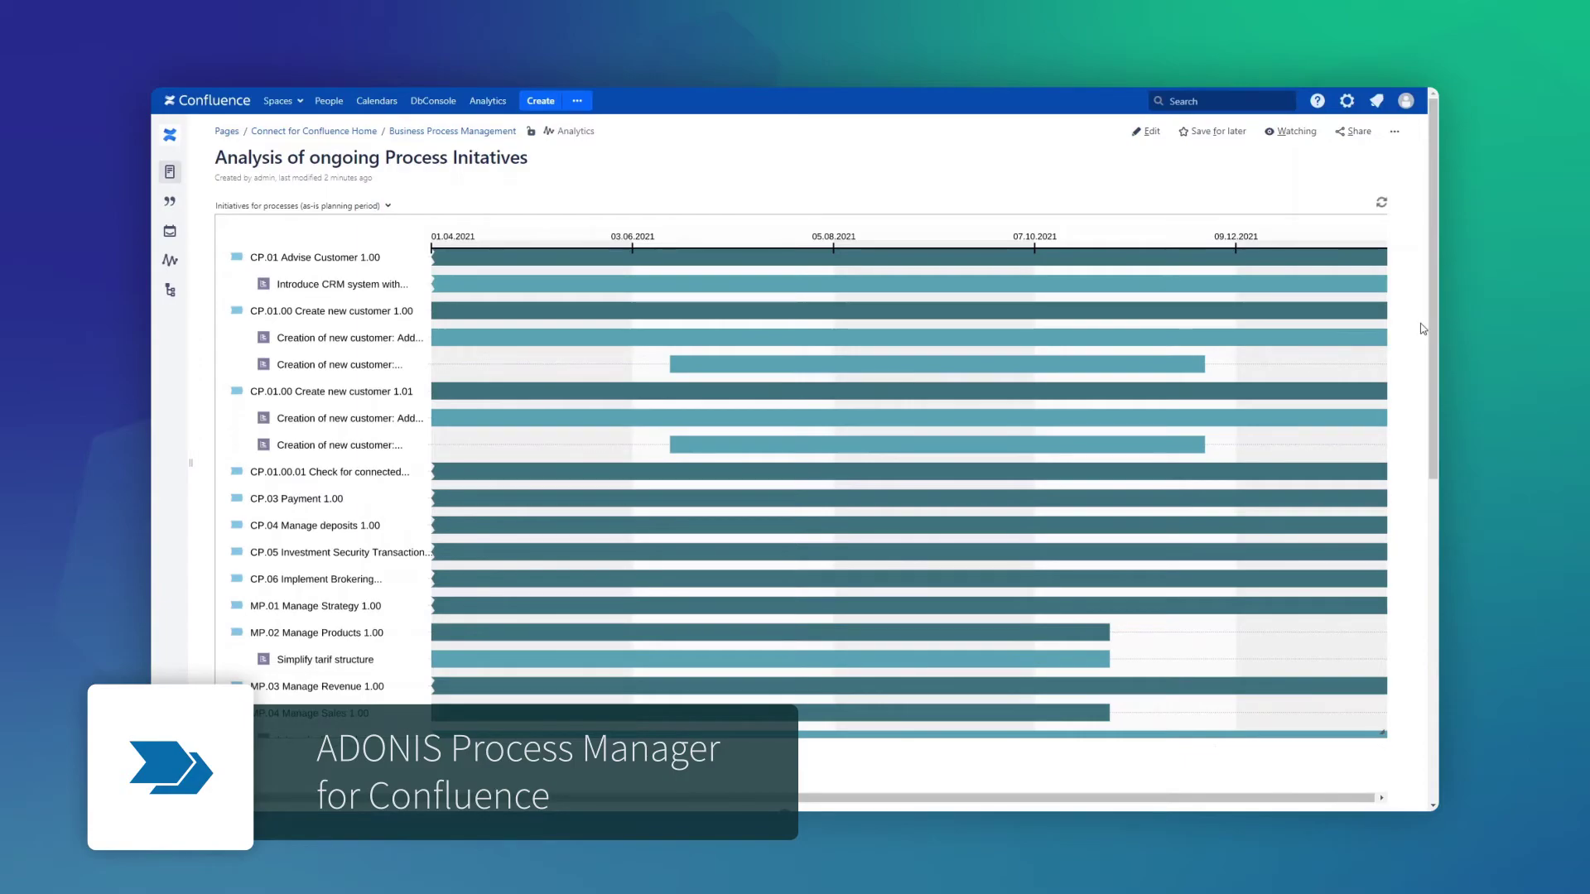
- Scroll down and show details of Check risk and decide about approval in the RACI panel
{"action": "scroll", "coordinate": [1419, 323], "scroll_direction": "down", "scroll_amount": 6}
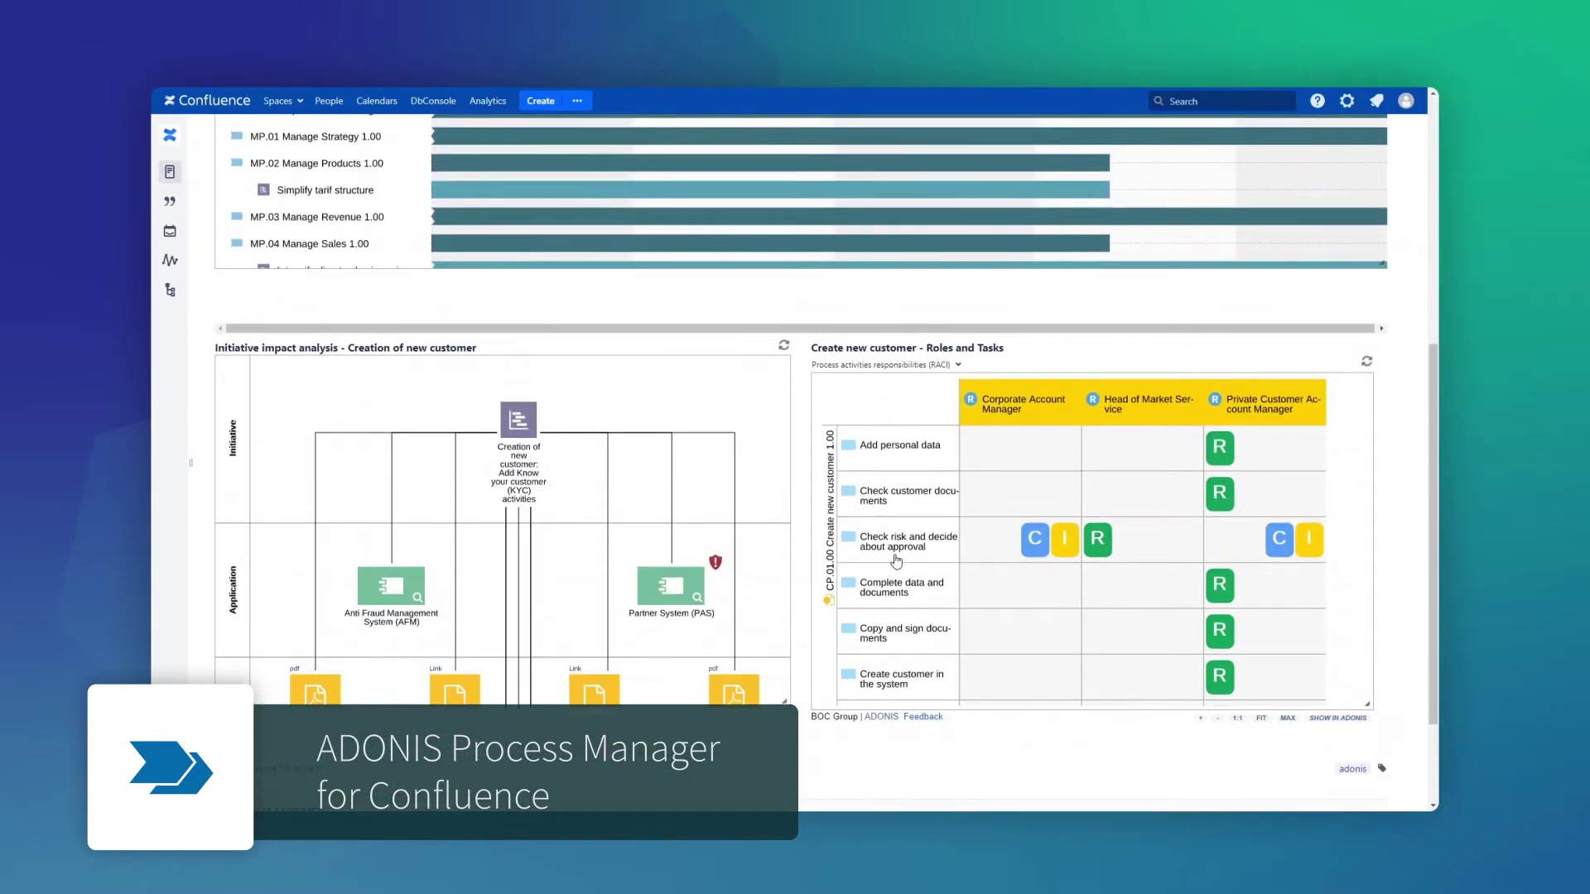
{"action": "left_click", "coordinate": [895, 561]}
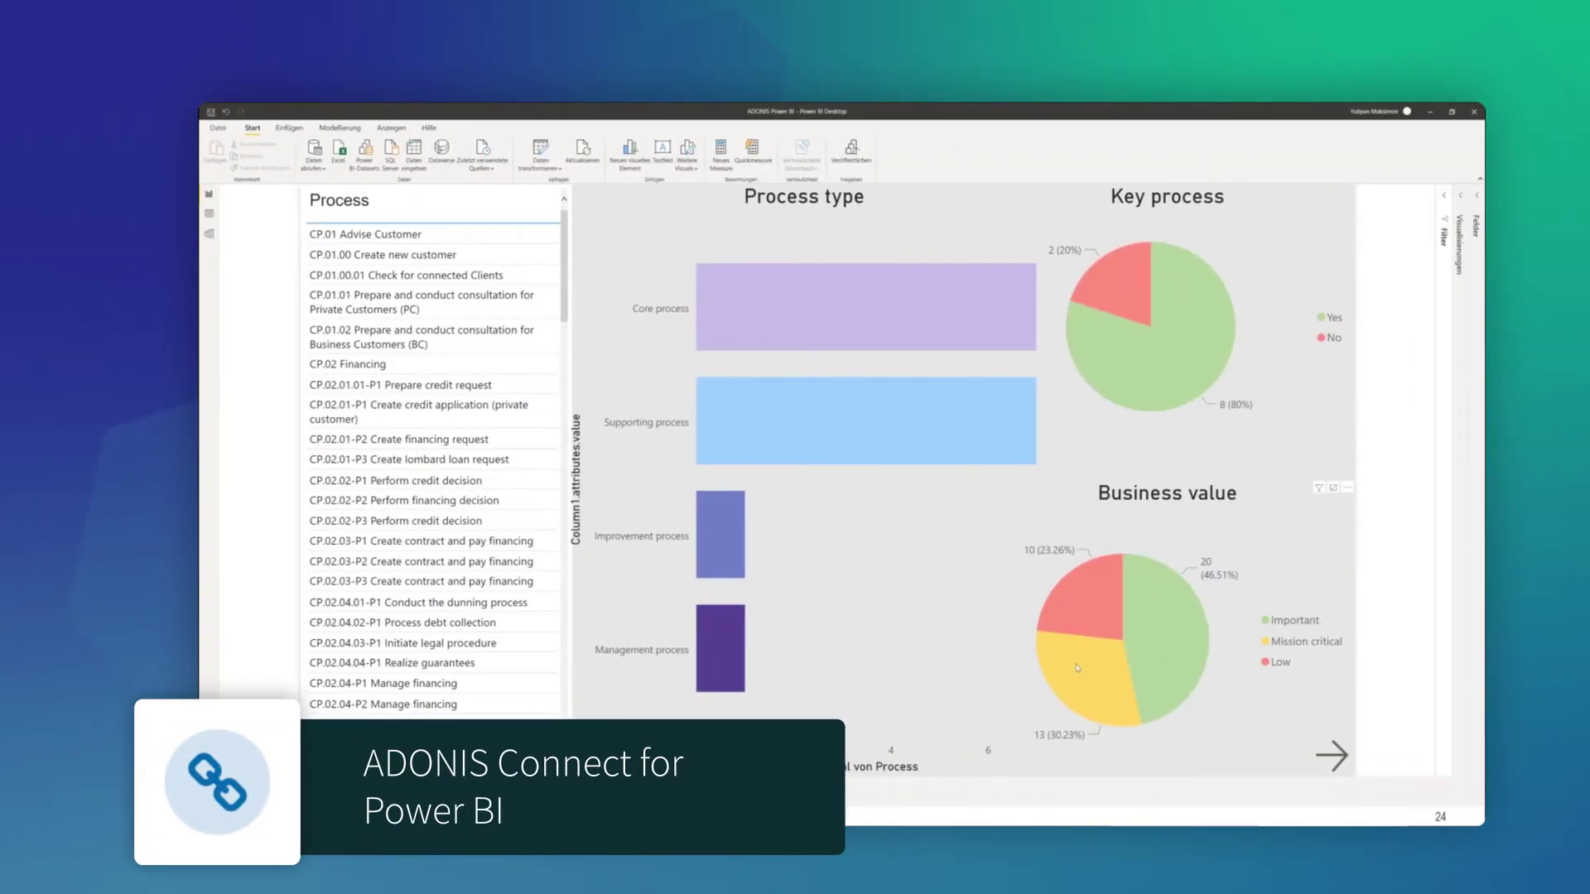
- Cross-filter the report via the yellow Mission critical slice of the Business value pie
{"action": "left_click", "coordinate": [1076, 667]}
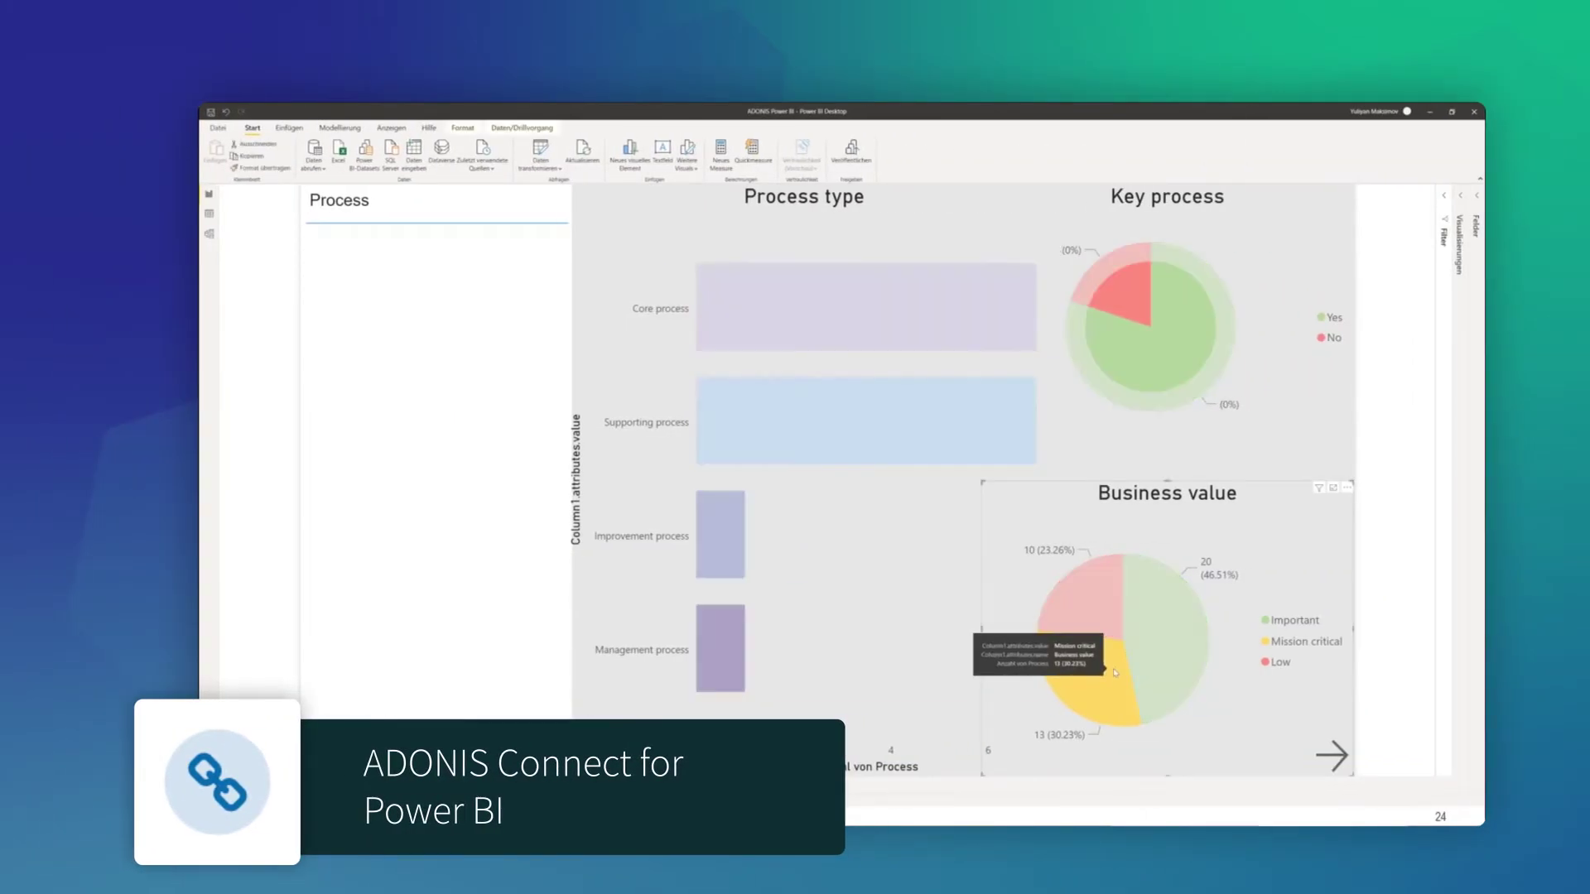